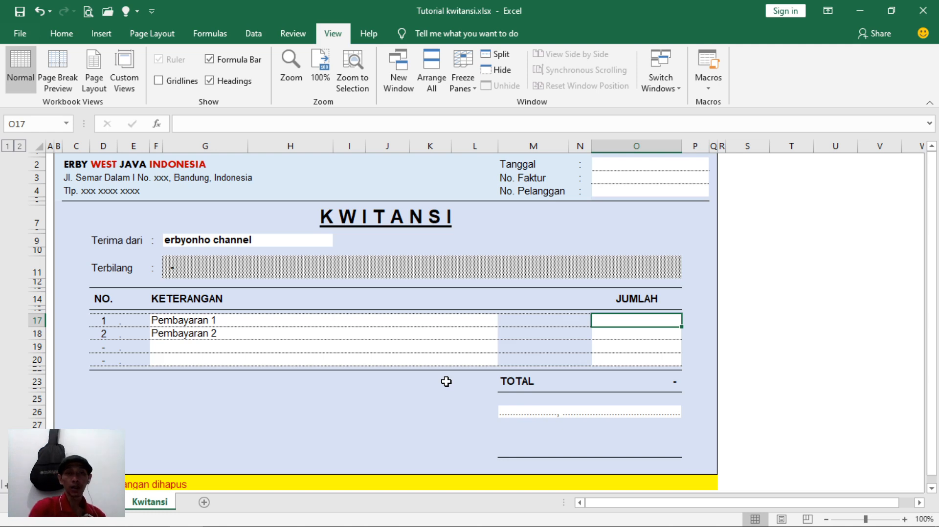
- Enter the receipt amounts 2500 for Pembayaran 1 in O17 and 15000 for Pembayaran 2 in O18
{"action": "type", "text": "250"}
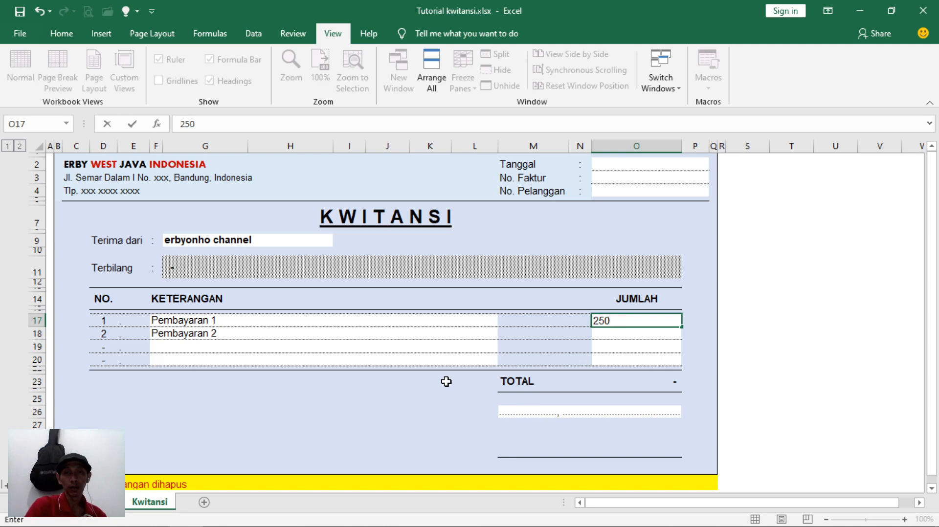
{"action": "type", "text": "0"}
{"action": "key", "text": "Return"}
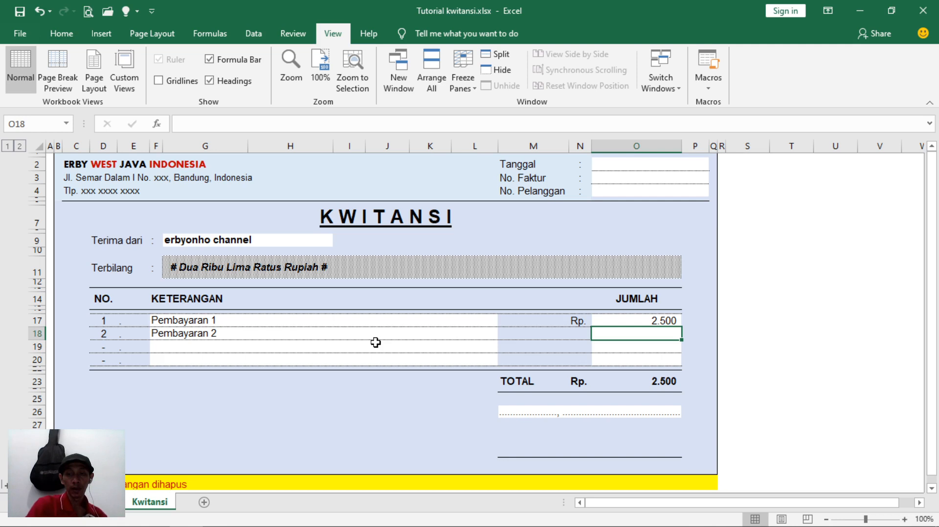
{"action": "type", "text": "15"}
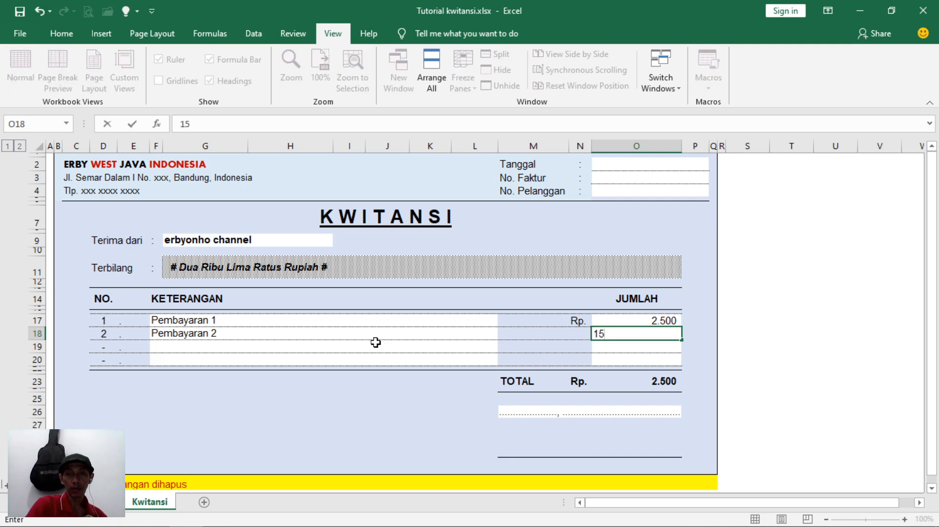
{"action": "type", "text": "000"}
{"action": "key", "text": "Return"}
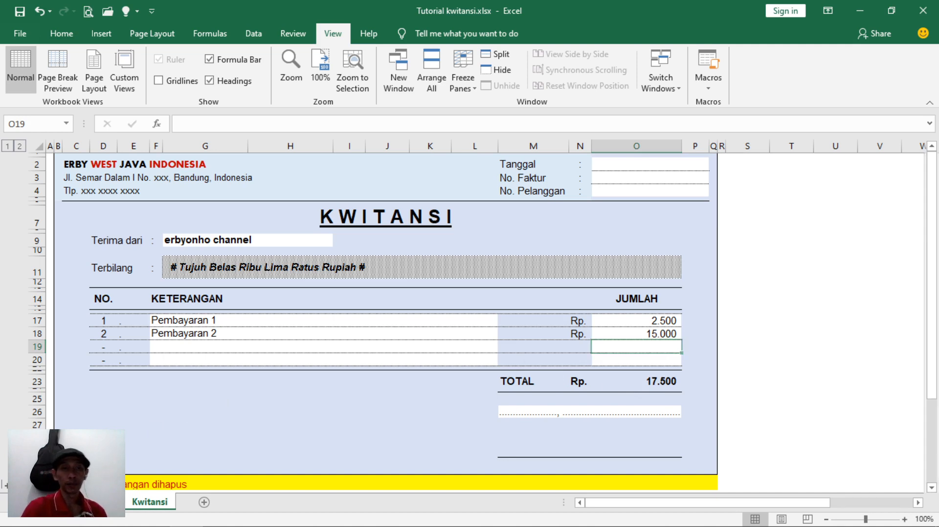
- Open the number-to-words worksheet and examine the PEMAHAMAN AWAL notes on number groups, word simplification and combined IF and AND formulas
{"action": "left_click", "coordinate": [97, 502]}
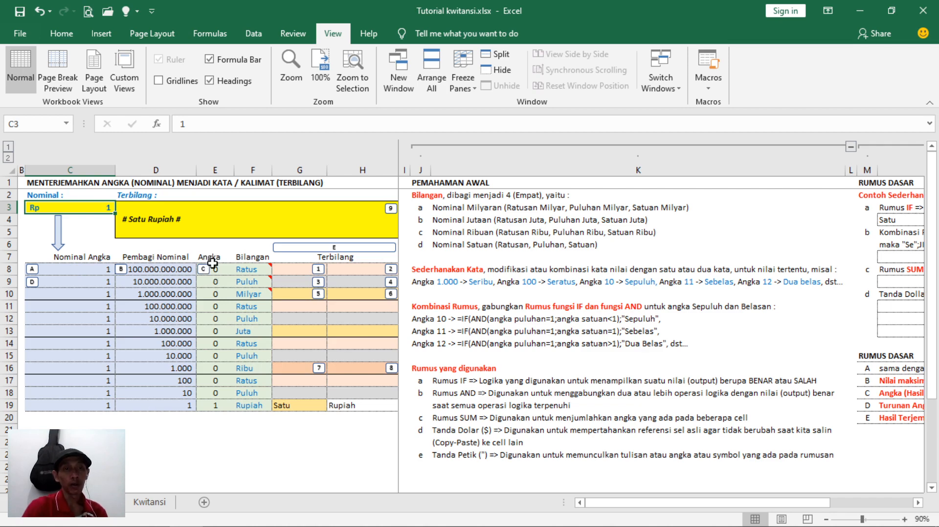
{"action": "mouse_move", "coordinate": [253, 270]}
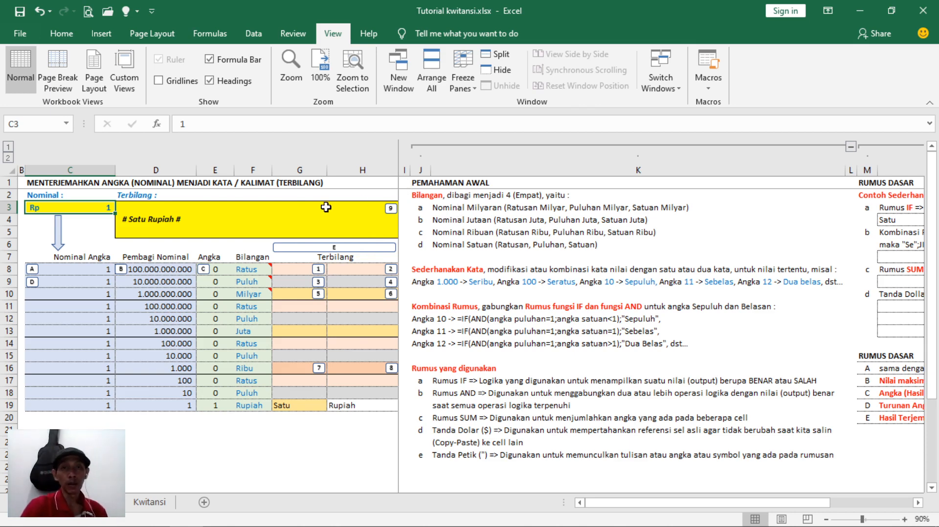
{"action": "left_click", "coordinate": [422, 183]}
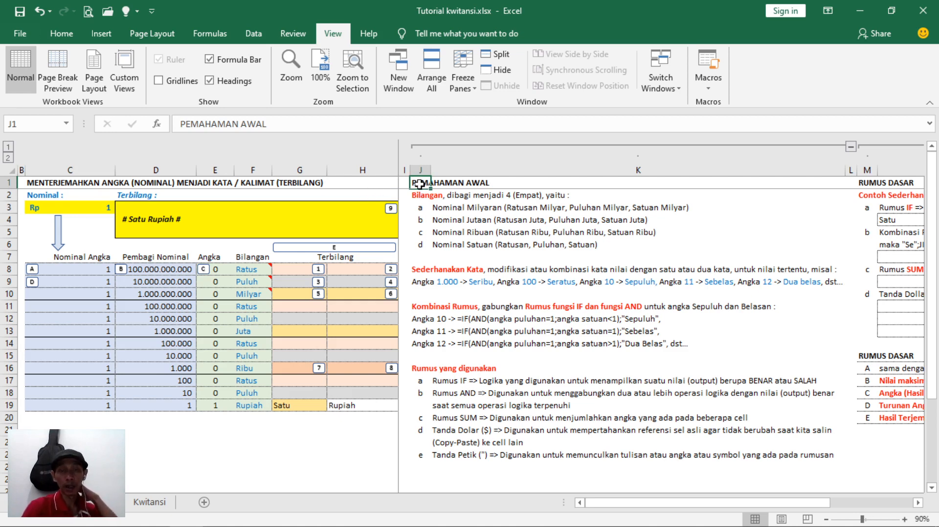
{"action": "left_click", "coordinate": [421, 195]}
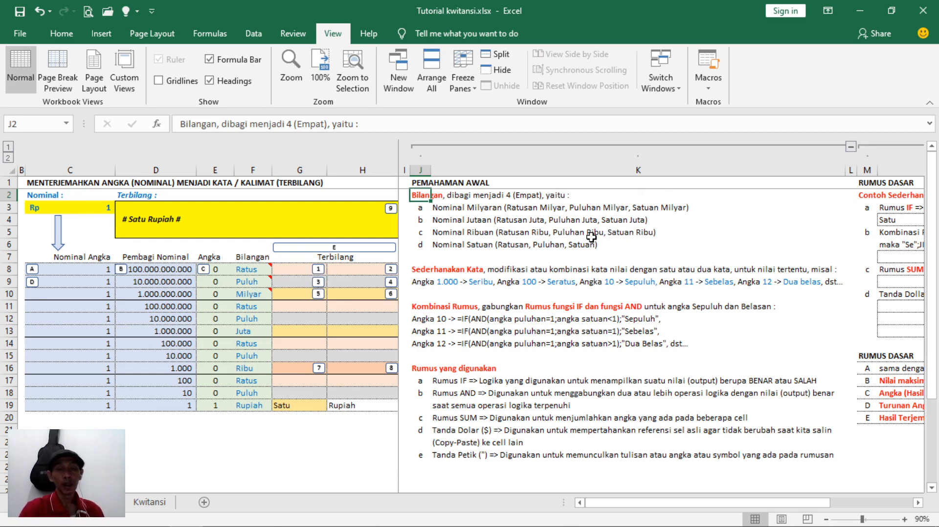
{"action": "left_click", "coordinate": [424, 260]}
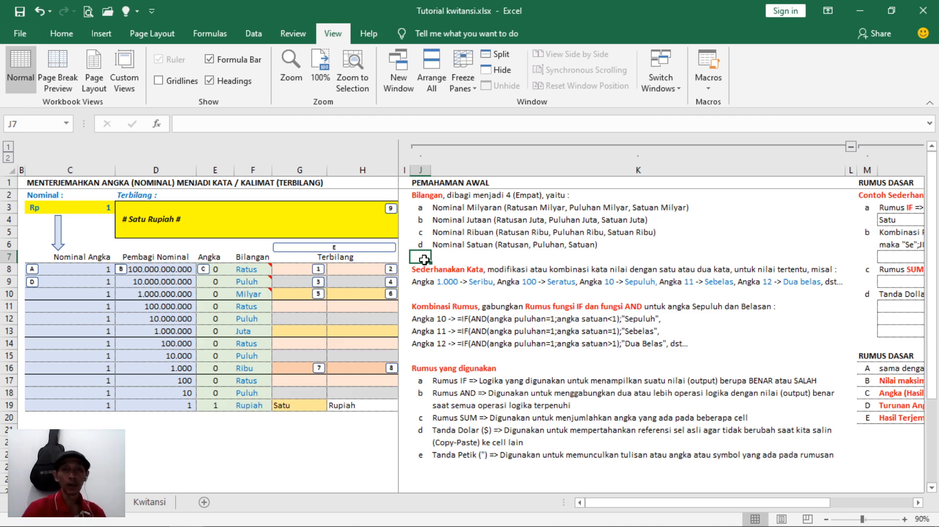
{"action": "left_click", "coordinate": [419, 309]}
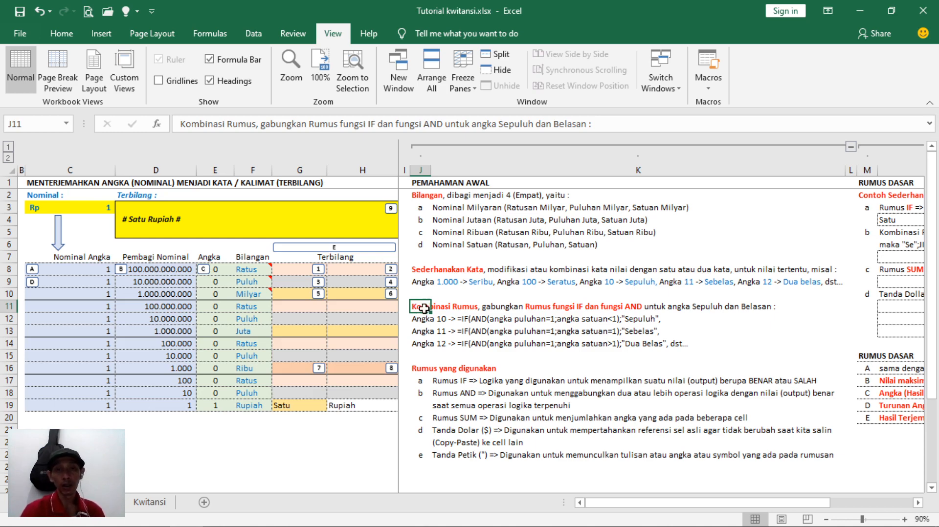
{"action": "left_click_drag", "start_coordinate": [411, 321], "coordinate": [588, 321]}
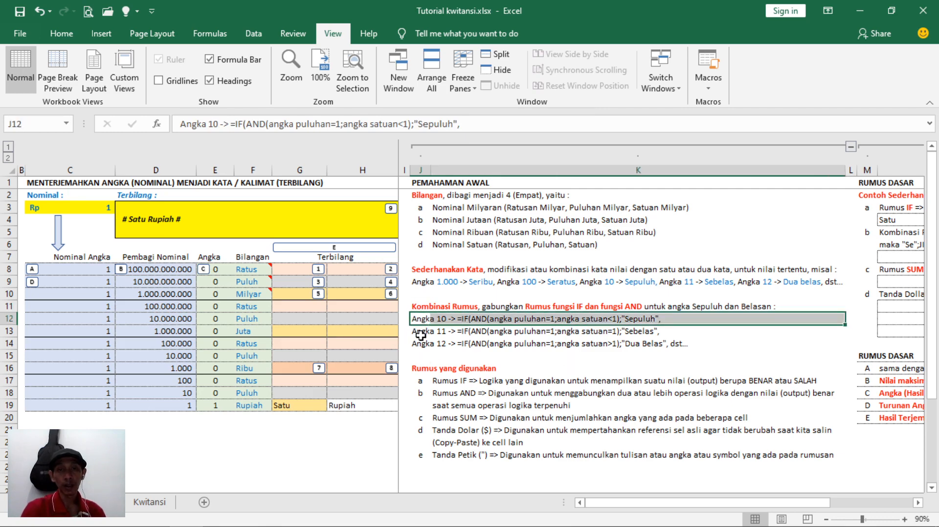
{"action": "left_click_drag", "start_coordinate": [419, 335], "coordinate": [503, 350]}
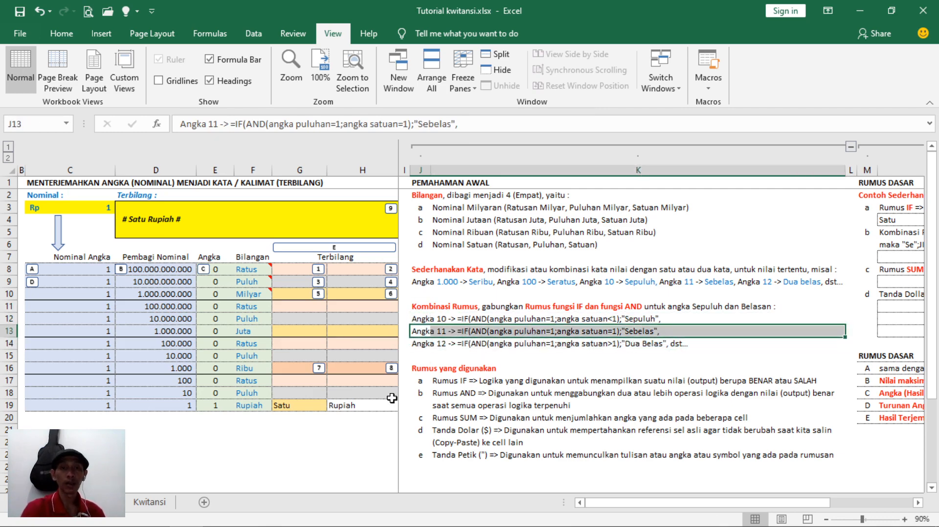
{"action": "left_click_drag", "start_coordinate": [416, 345], "coordinate": [449, 343]}
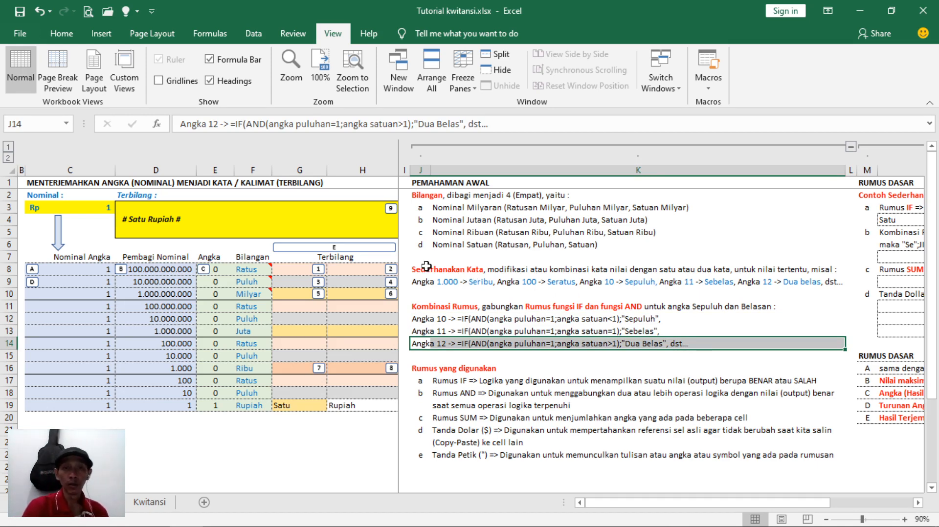
{"action": "left_click_drag", "start_coordinate": [420, 269], "coordinate": [464, 269]}
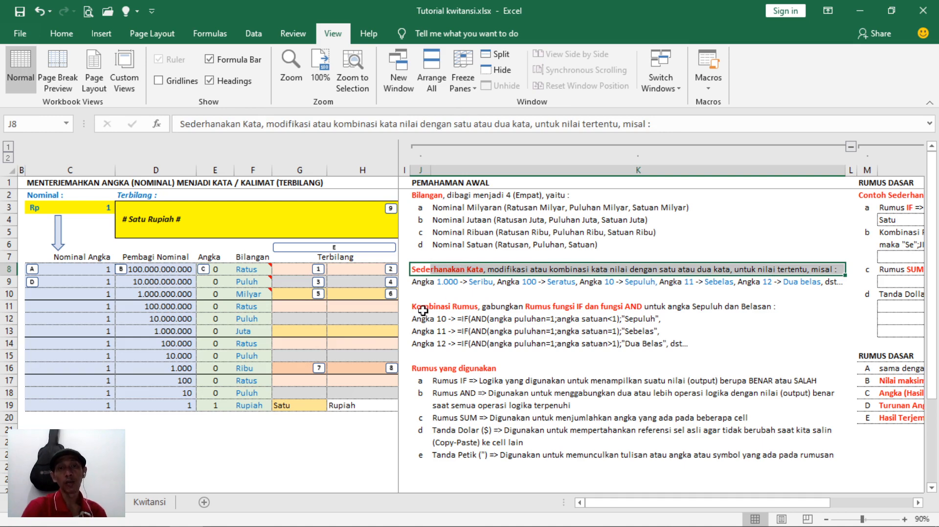
{"action": "left_click_drag", "start_coordinate": [422, 308], "coordinate": [502, 306]}
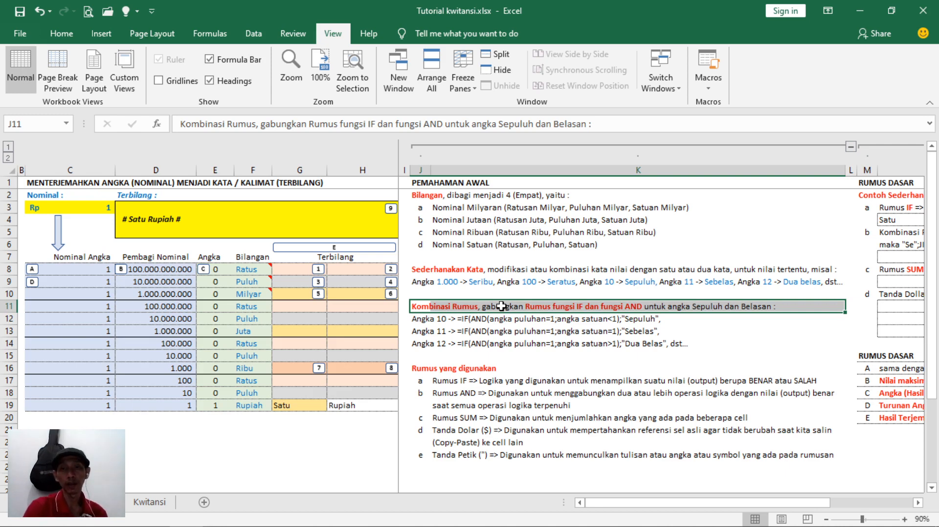
- Review the Rumus yang digunakan notes covering IF, AND, SUM, the dollar sign and quotation marks
{"action": "left_click", "coordinate": [422, 369]}
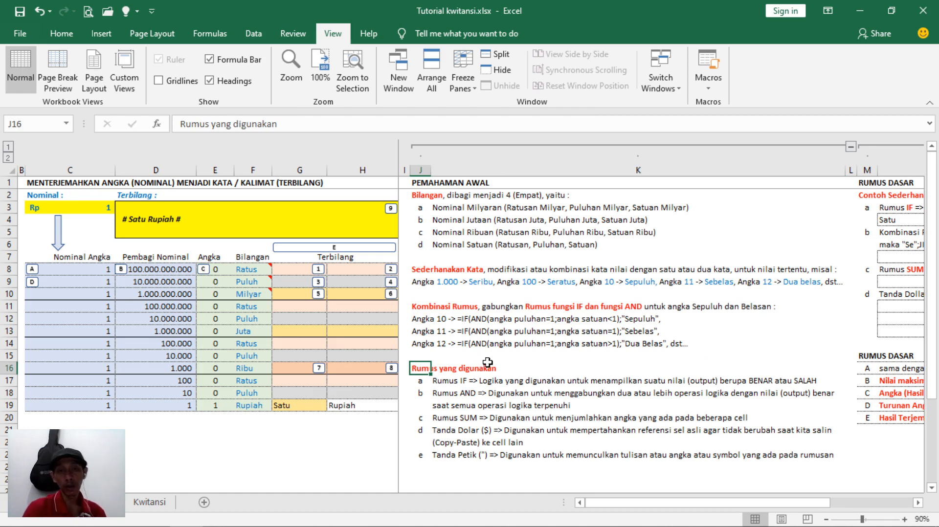
{"action": "left_click", "coordinate": [442, 381]}
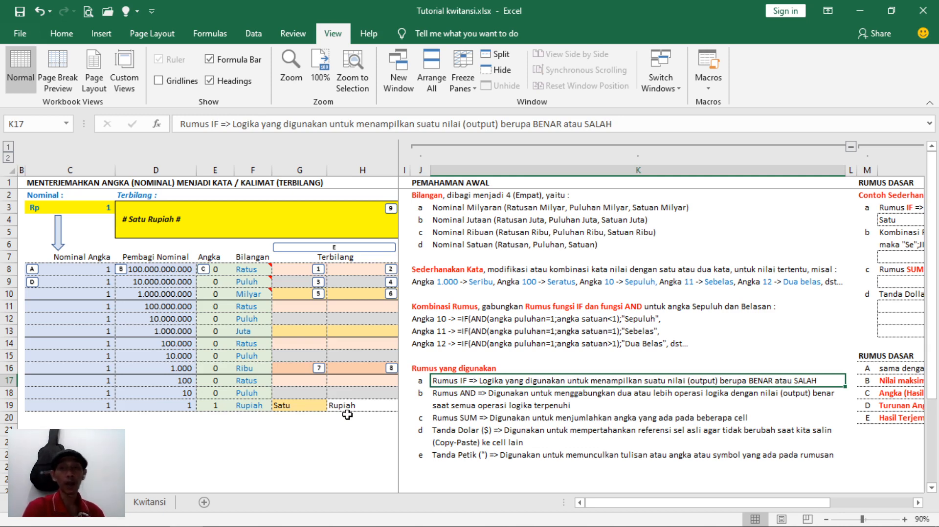
{"action": "left_click", "coordinate": [448, 394]}
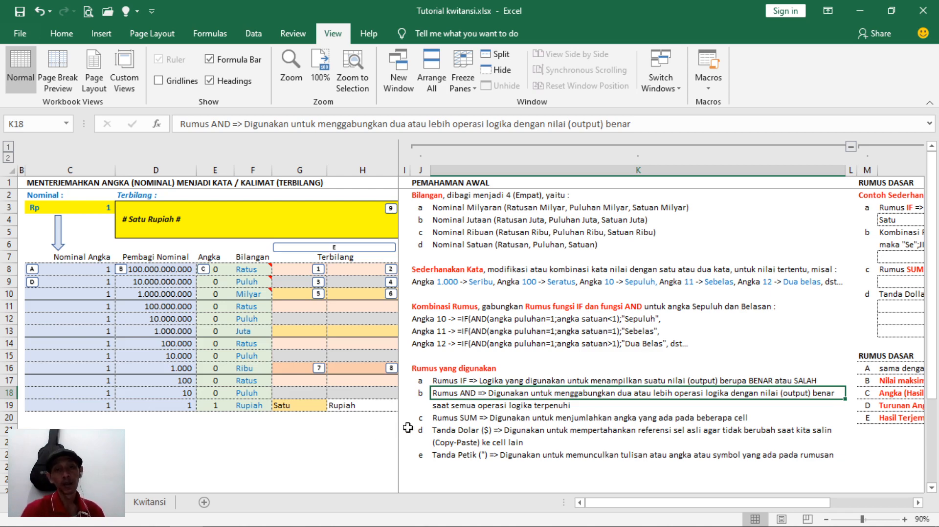
{"action": "left_click", "coordinate": [447, 417]}
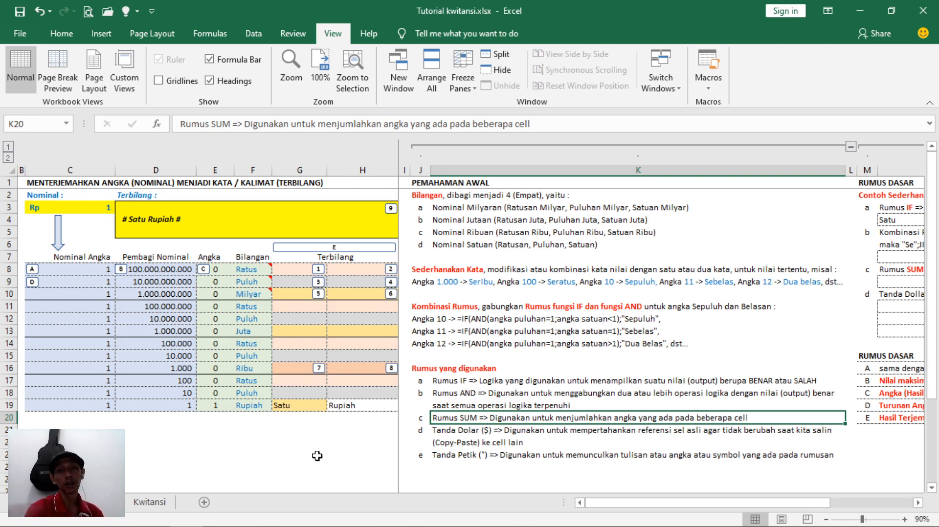
{"action": "left_click", "coordinate": [435, 432]}
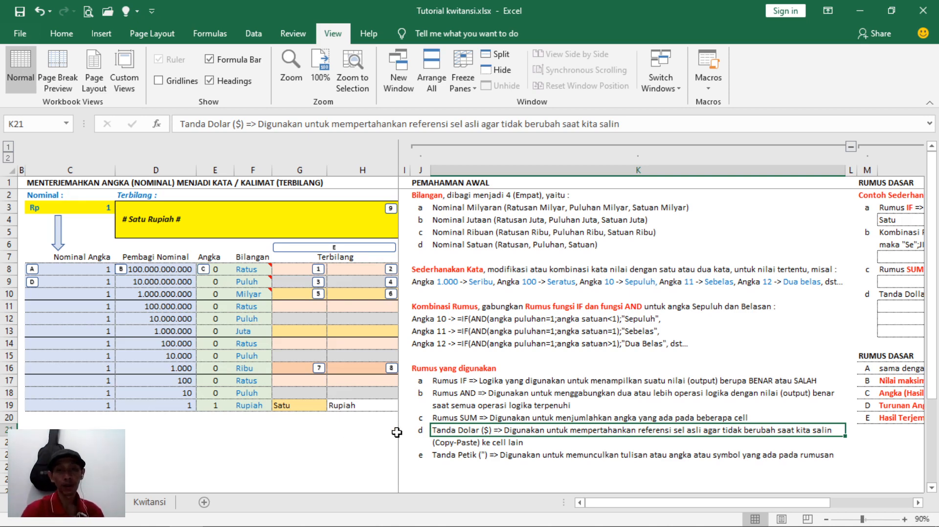
{"action": "left_click", "coordinate": [452, 456]}
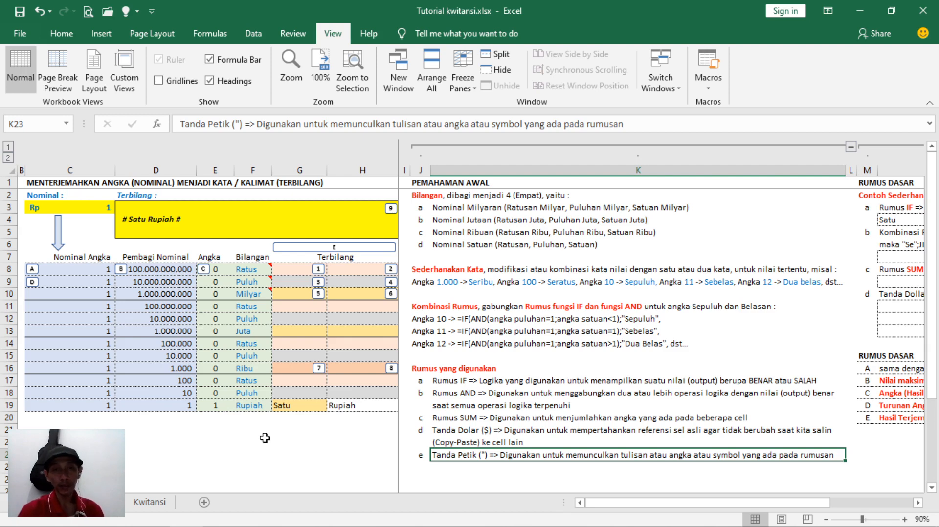
- Collapse the PEMAHAMAN AWAL column group and start a fresh formula in N4 under the simple IF example
{"action": "left_click", "coordinate": [850, 147]}
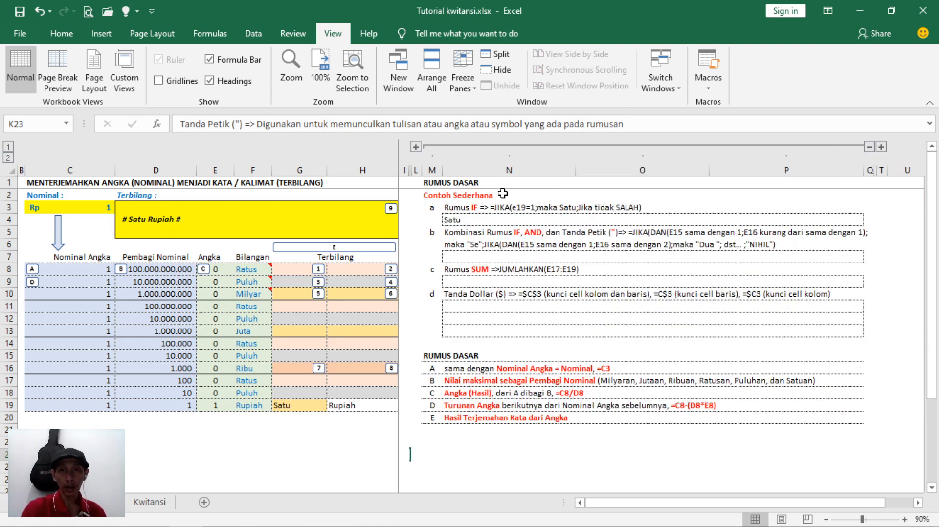
{"action": "left_click", "coordinate": [432, 184]}
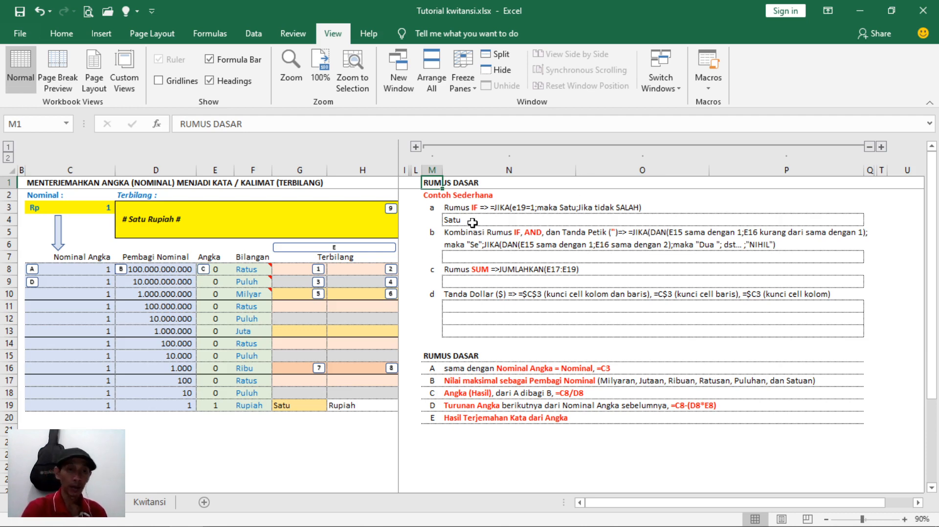
{"action": "left_click", "coordinate": [473, 222]}
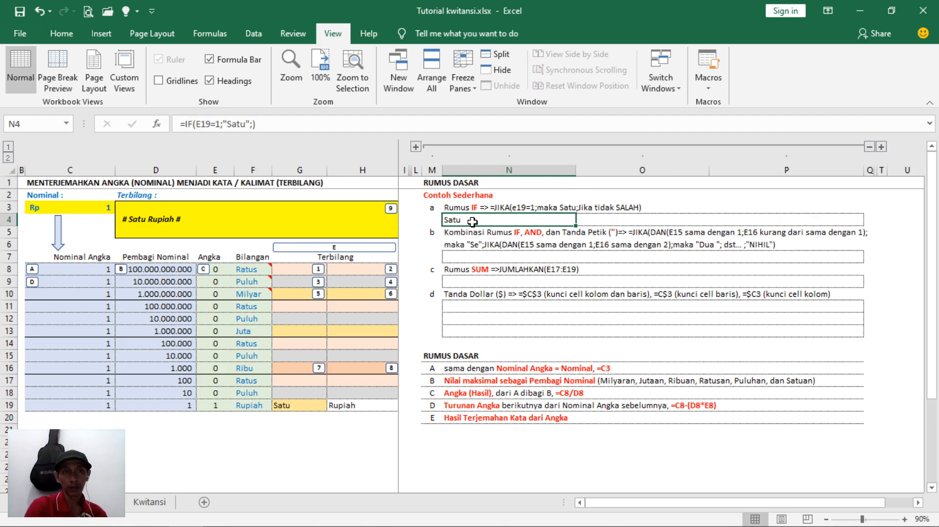
{"action": "type", "text": "="}
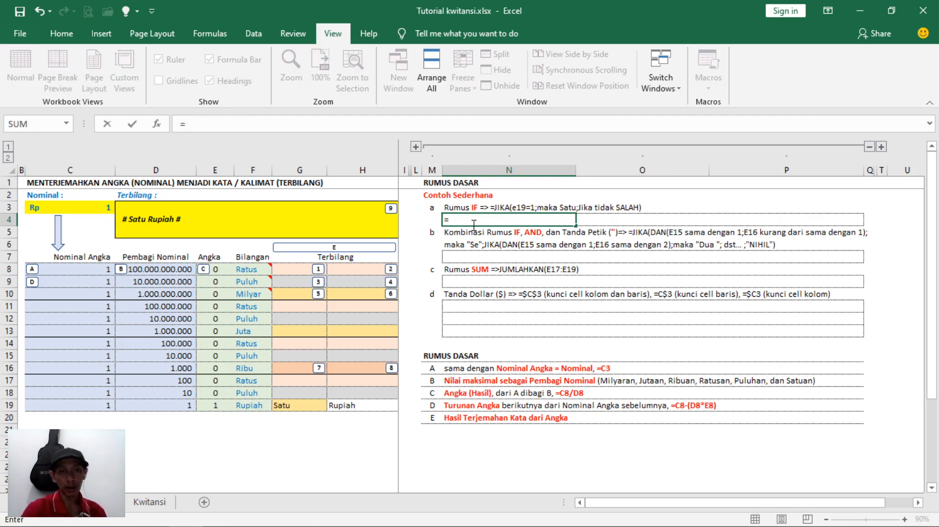
{"action": "left_click", "coordinate": [219, 406]}
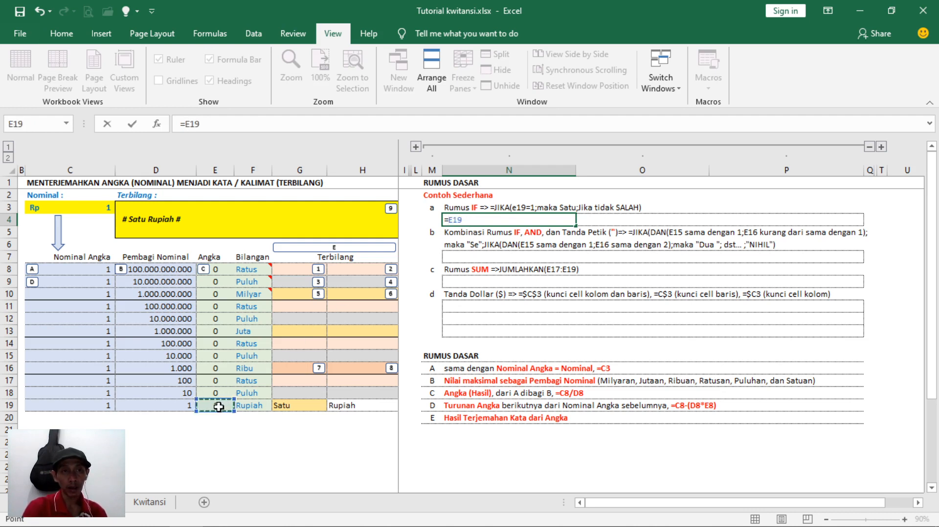
{"action": "key", "text": "BackSpace"}
{"action": "key", "text": "BackSpace"}
{"action": "key", "text": "BackSpace"}
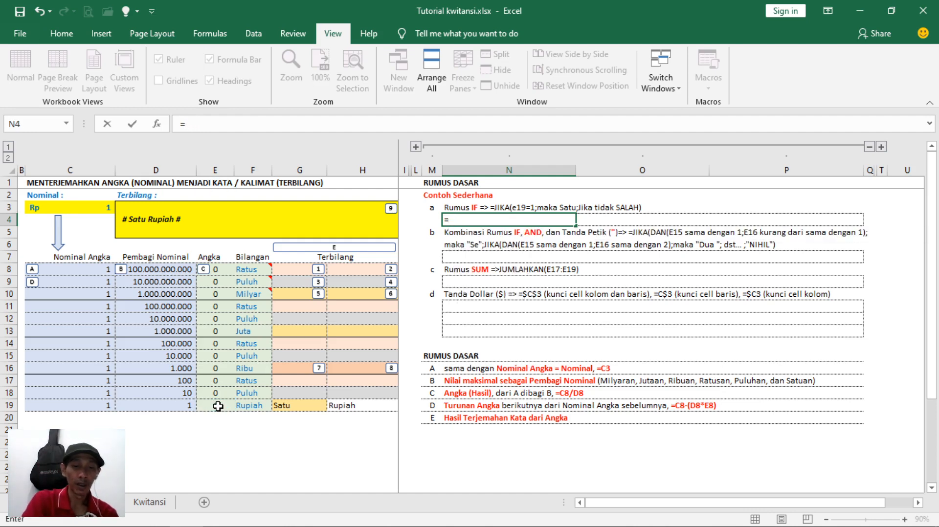
- Complete the simple IF example in N4 as =IF(E19=1;"Satu";), leaving the false value empty
{"action": "type", "text": "if("}
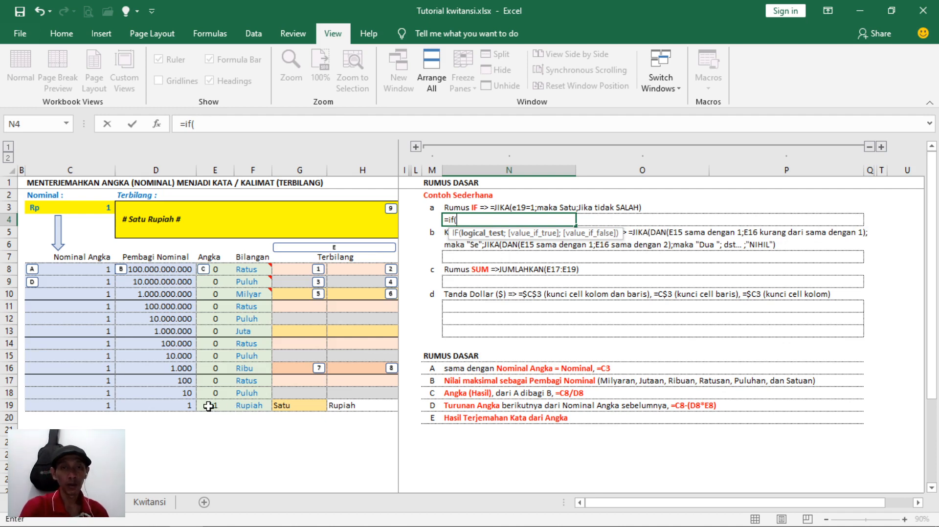
{"action": "left_click", "coordinate": [213, 406]}
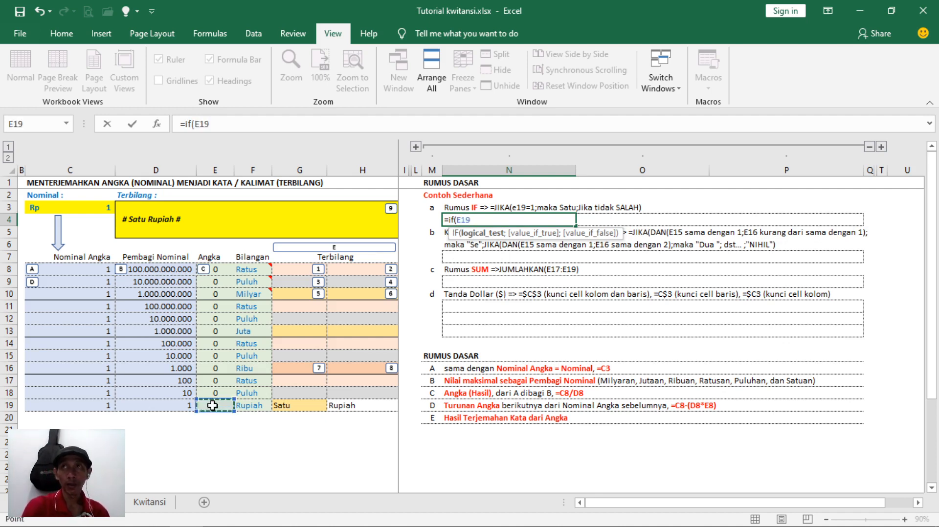
{"action": "type", "text": "="}
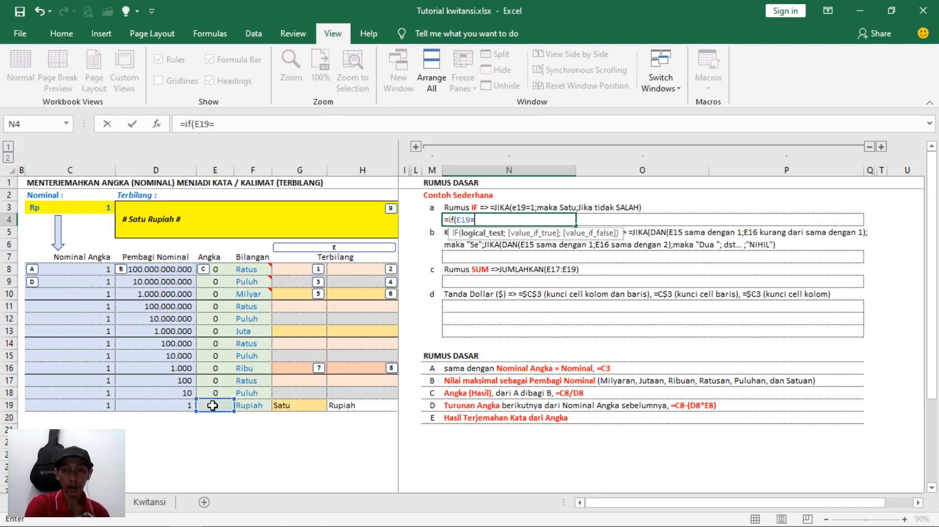
{"action": "type", "text": "1"}
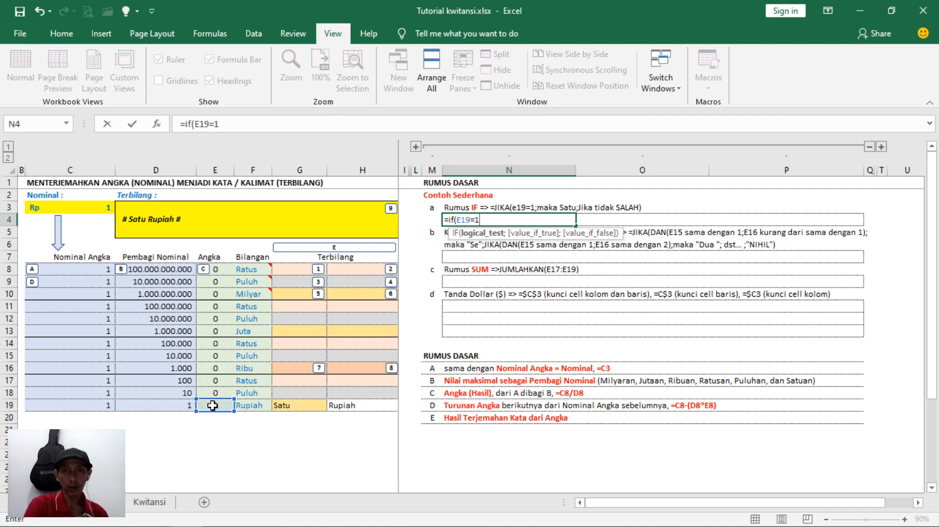
{"action": "type", "text": ";"}
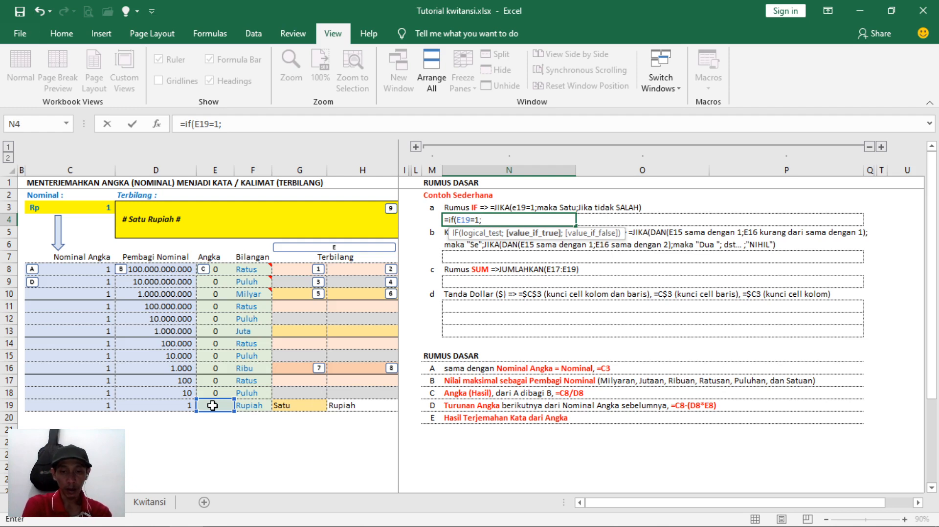
{"action": "type", "text": "\""}
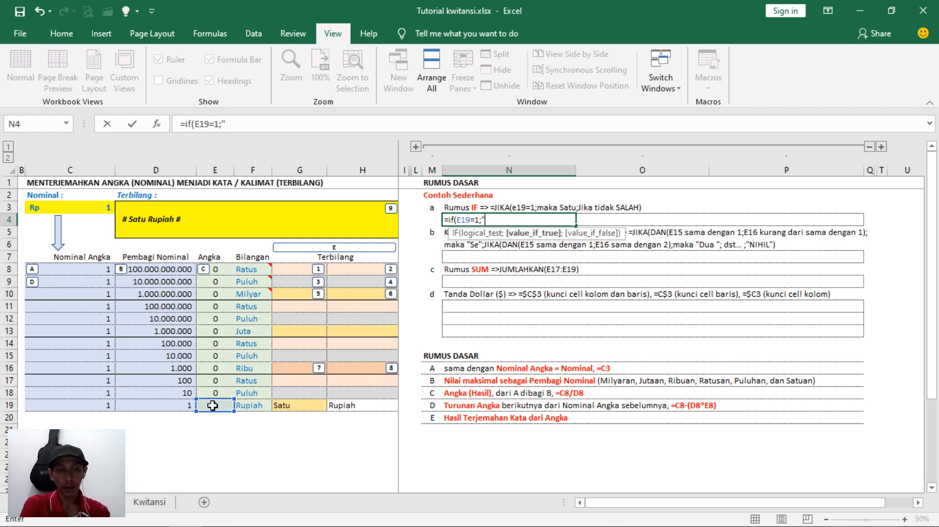
{"action": "type", "text": "Satu\""}
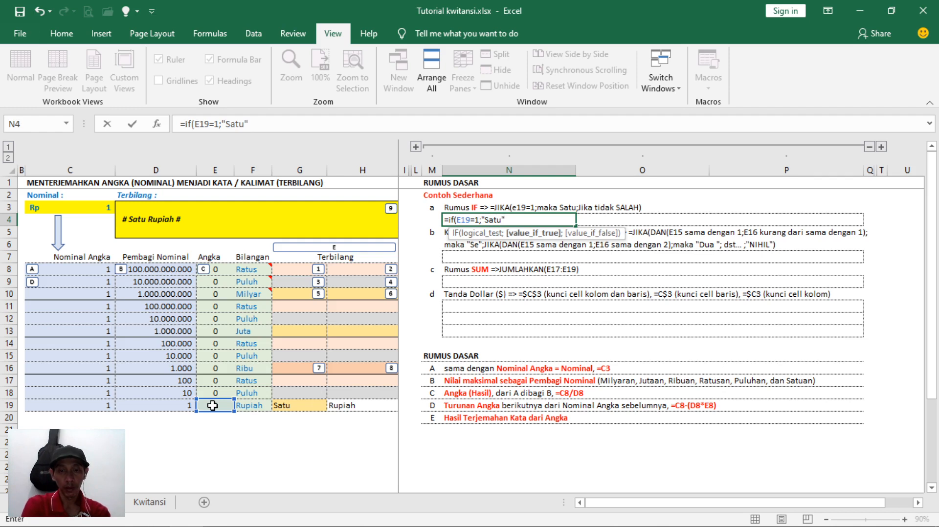
{"action": "type", "text": ";"}
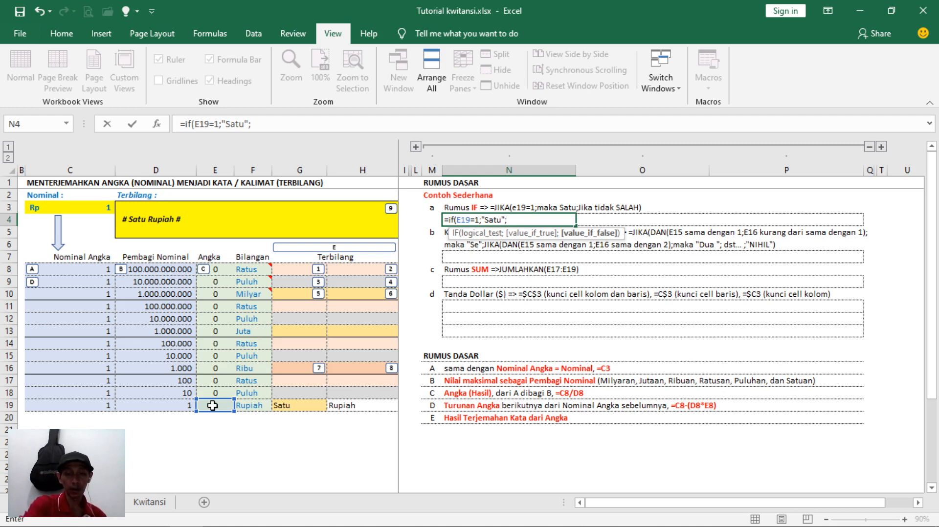
{"action": "type", "text": ")"}
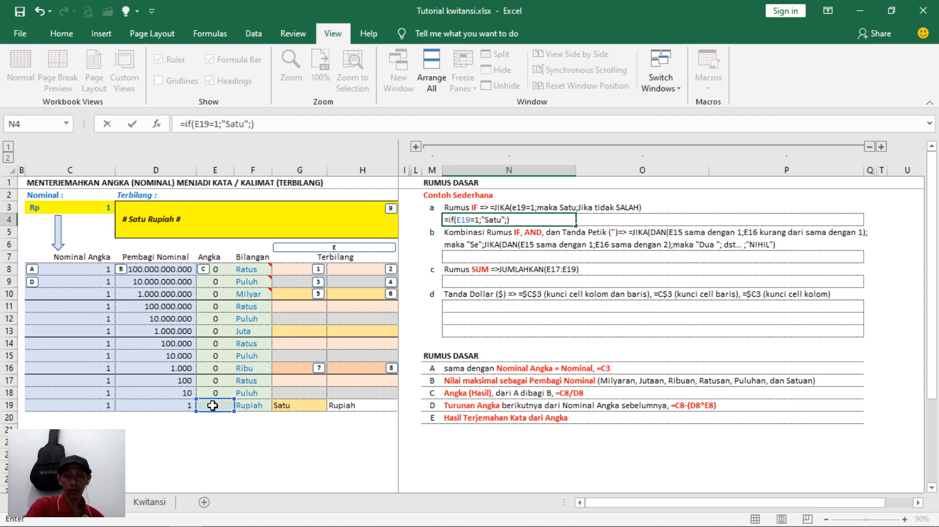
{"action": "key", "text": "Return"}
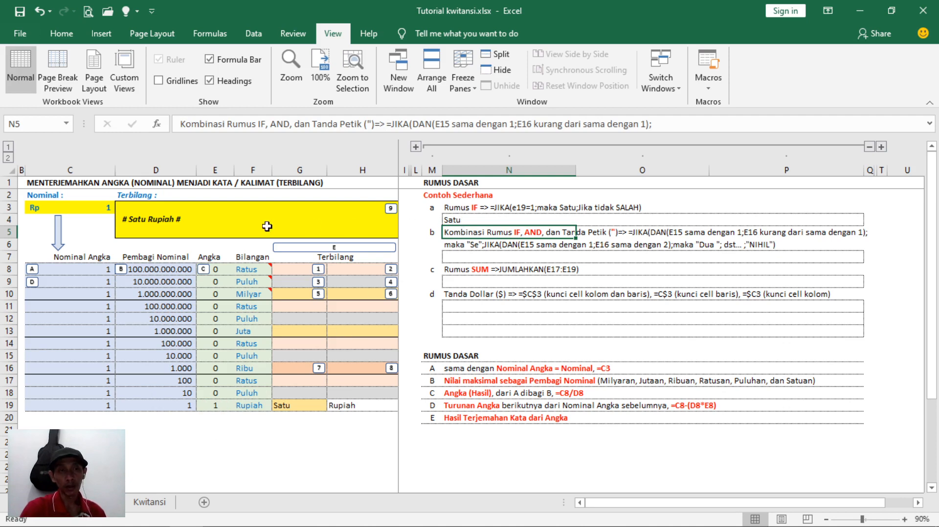
- Test the IF example by setting the Nominal in C3 to 2, and restore it to 1
{"action": "left_click", "coordinate": [100, 208]}
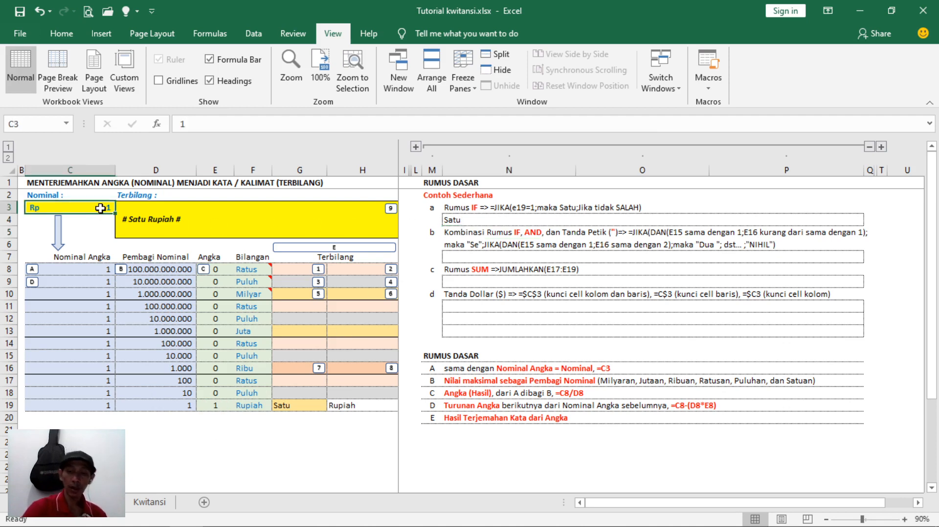
{"action": "type", "text": "2"}
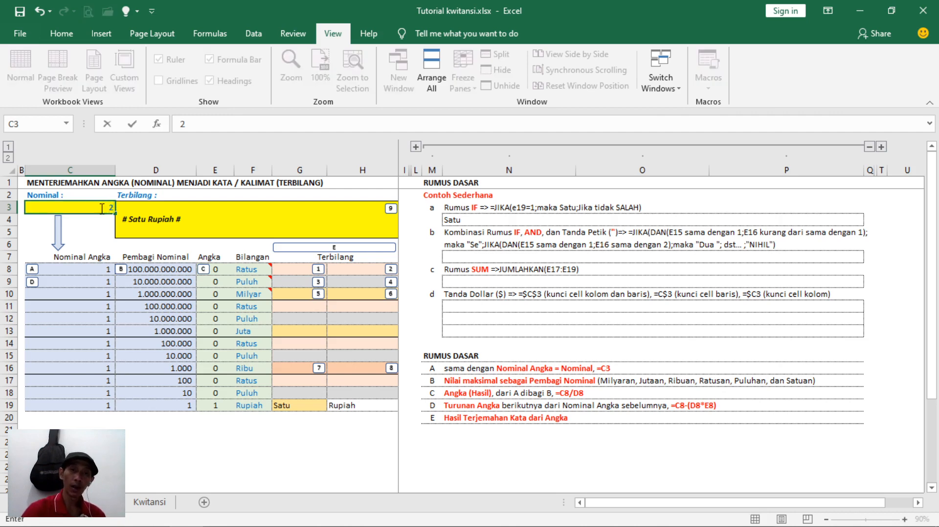
{"action": "key", "text": "Return"}
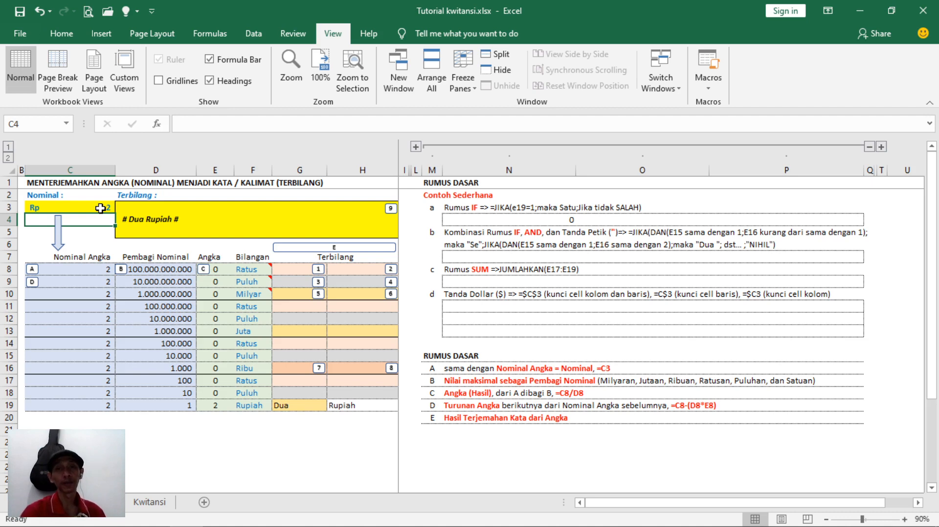
{"action": "left_click", "coordinate": [106, 208]}
{"action": "type", "text": "1"}
{"action": "key", "text": "ctrl+Return"}
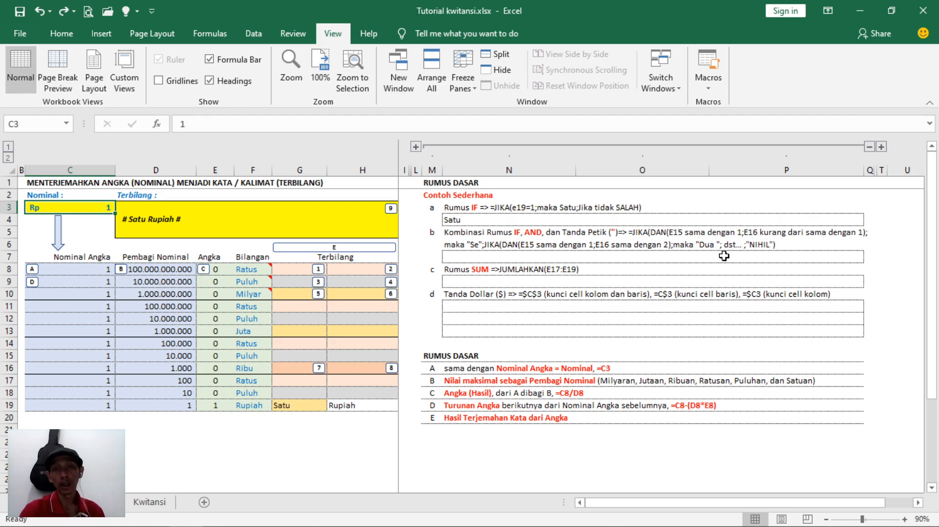
- Begin the combined IF and AND example in N7 with the condition =IF(AND(E15=1;E16<=1)
{"action": "left_click", "coordinate": [459, 255]}
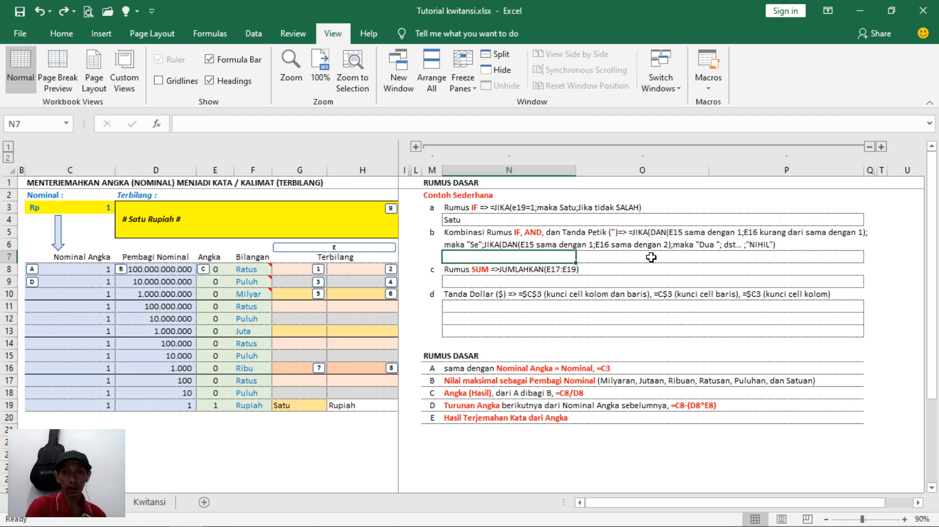
{"action": "type", "text": "="}
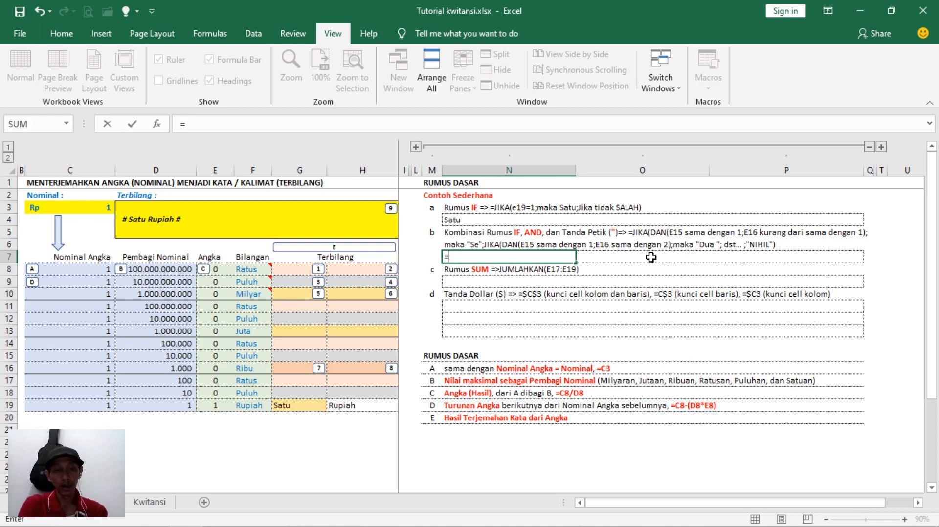
{"action": "type", "text": "if"}
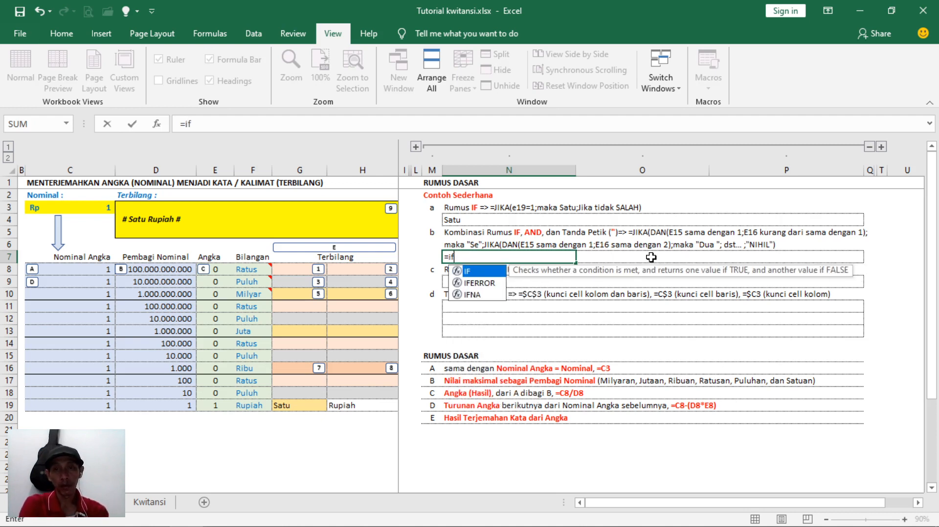
{"action": "type", "text": "("}
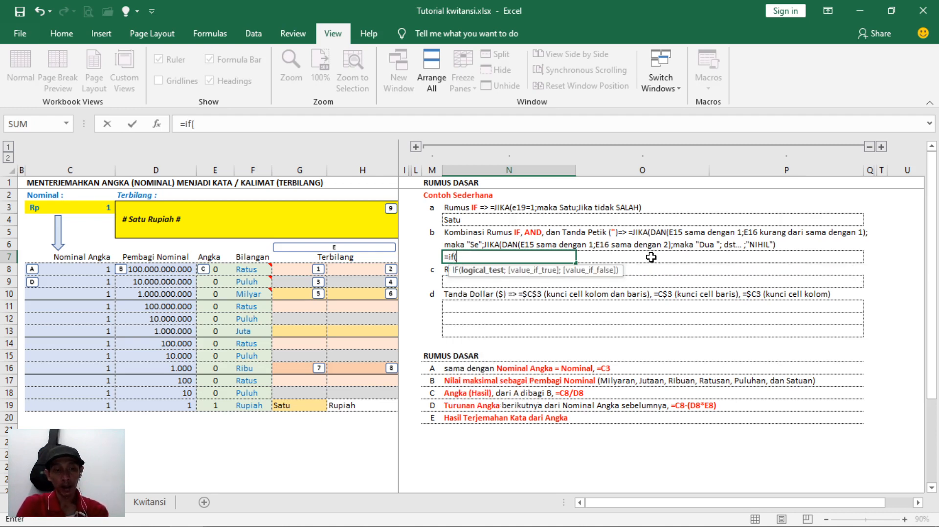
{"action": "type", "text": "and"}
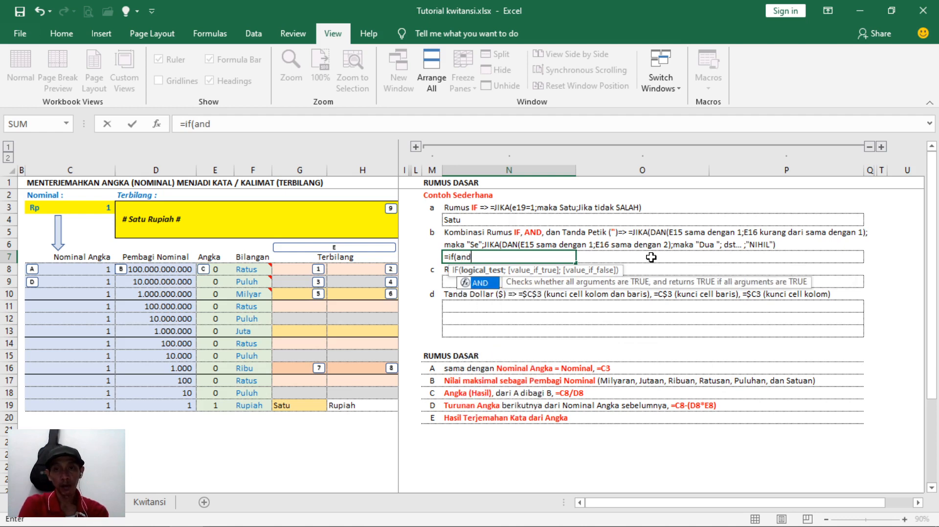
{"action": "type", "text": "("}
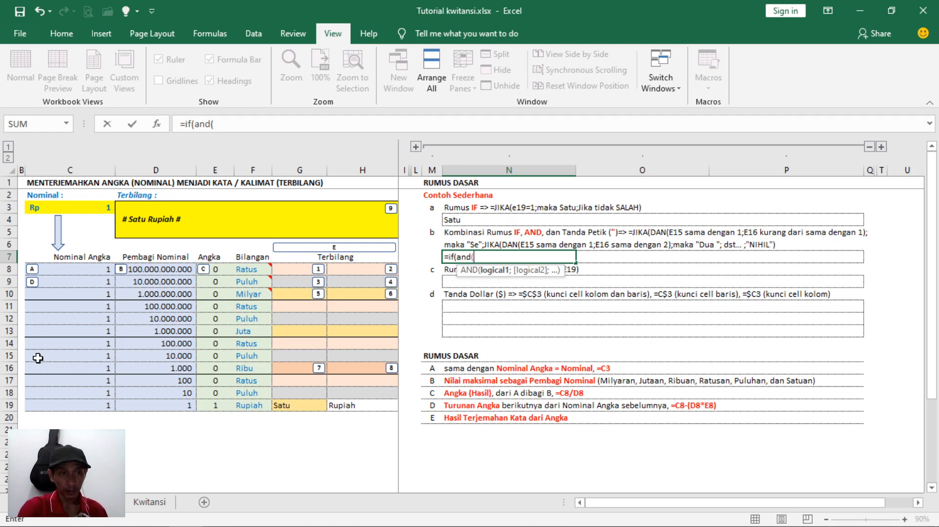
{"action": "left_click", "coordinate": [215, 358]}
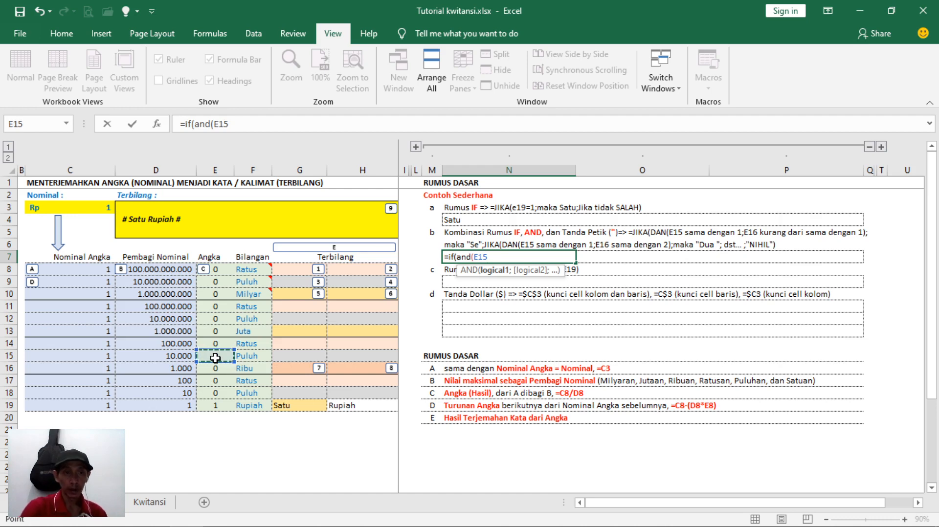
{"action": "type", "text": "="}
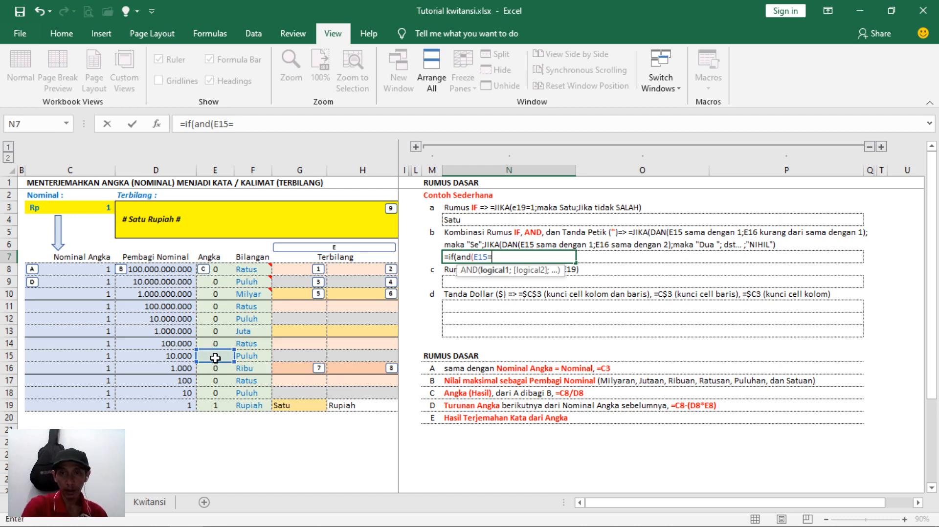
{"action": "type", "text": "1"}
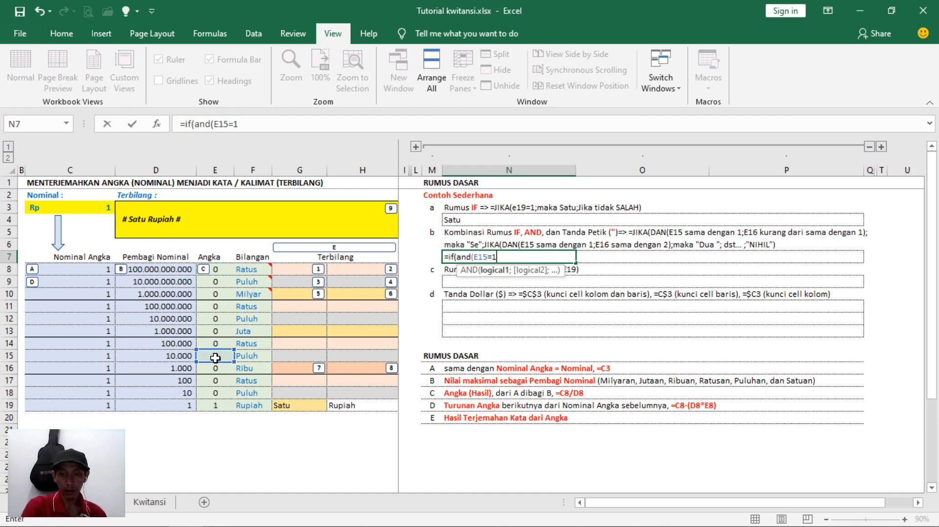
{"action": "type", "text": ";"}
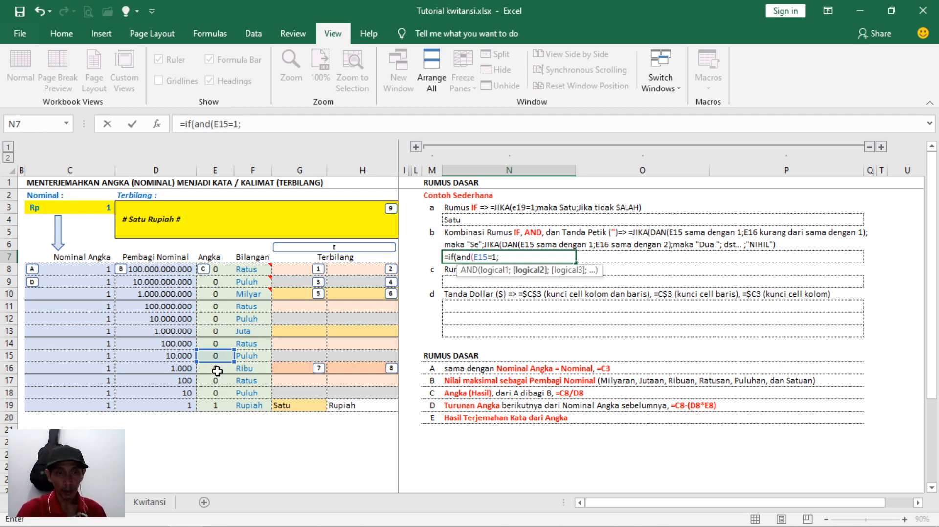
{"action": "left_click", "coordinate": [218, 369]}
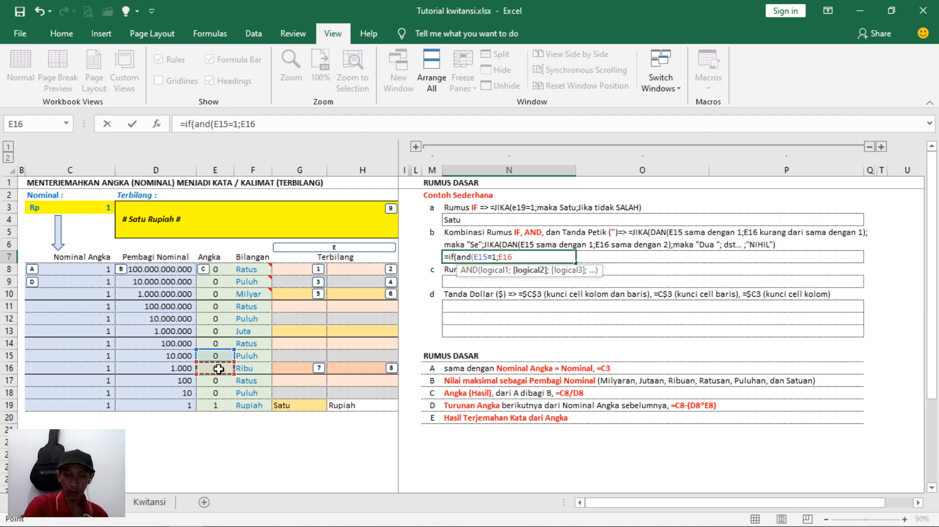
{"action": "type", "text": "<="}
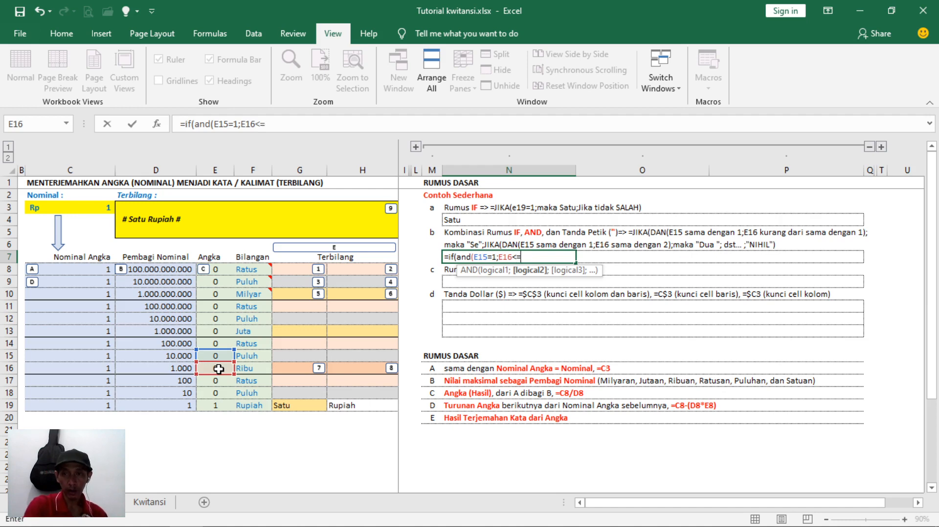
{"action": "type", "text": "1)"}
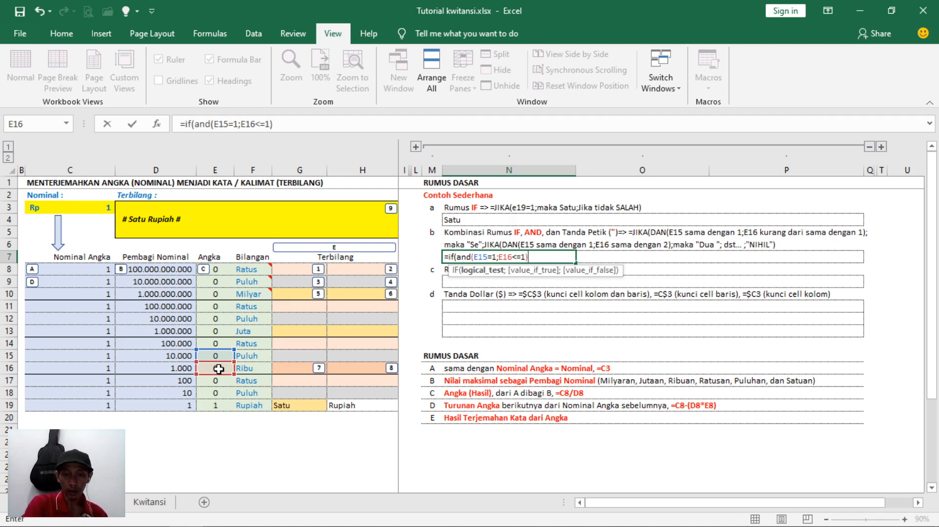
- Add "Se" as the value if true to the IF and AND formula in N7
{"action": "type", "text": ";"}
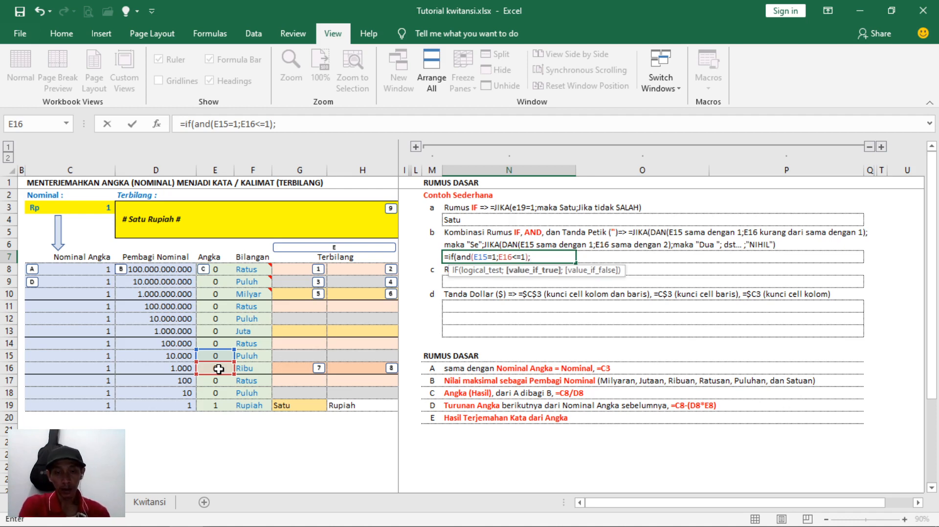
{"action": "type", "text": "\""}
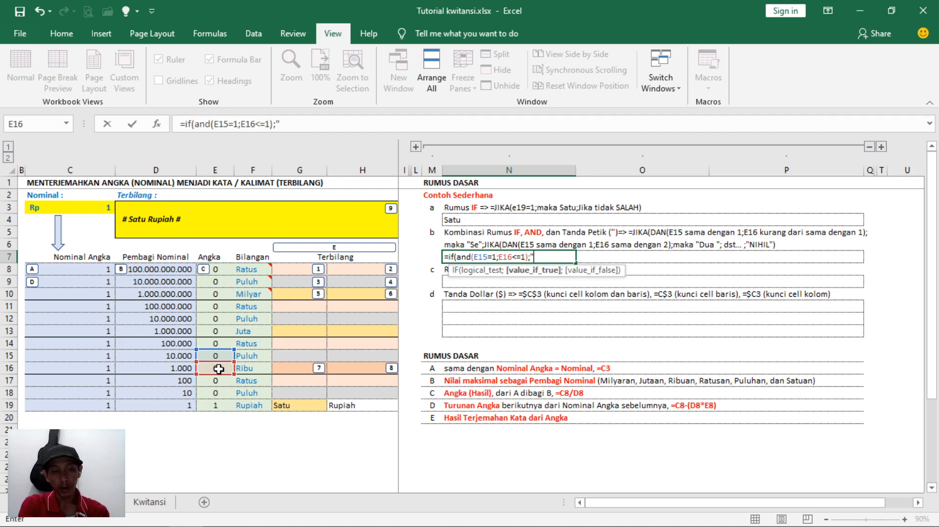
{"action": "type", "text": "Se"}
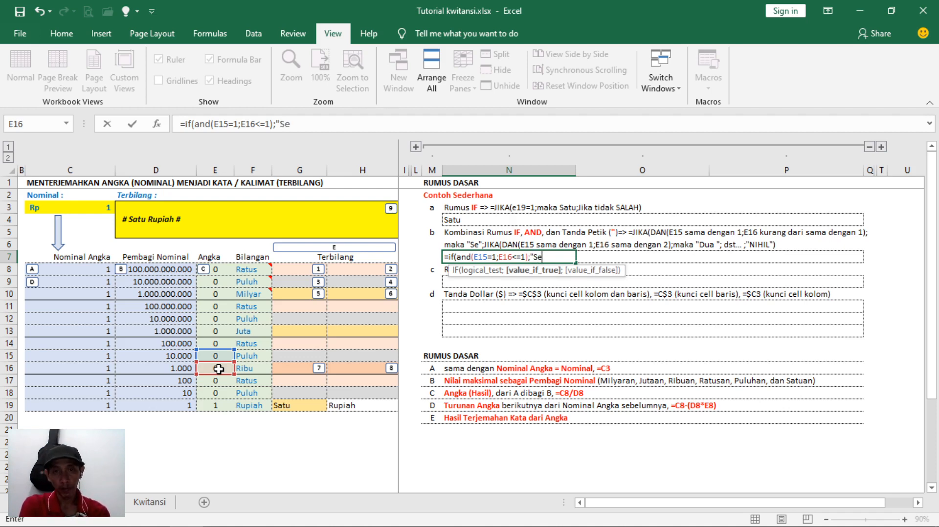
{"action": "type", "text": "\""}
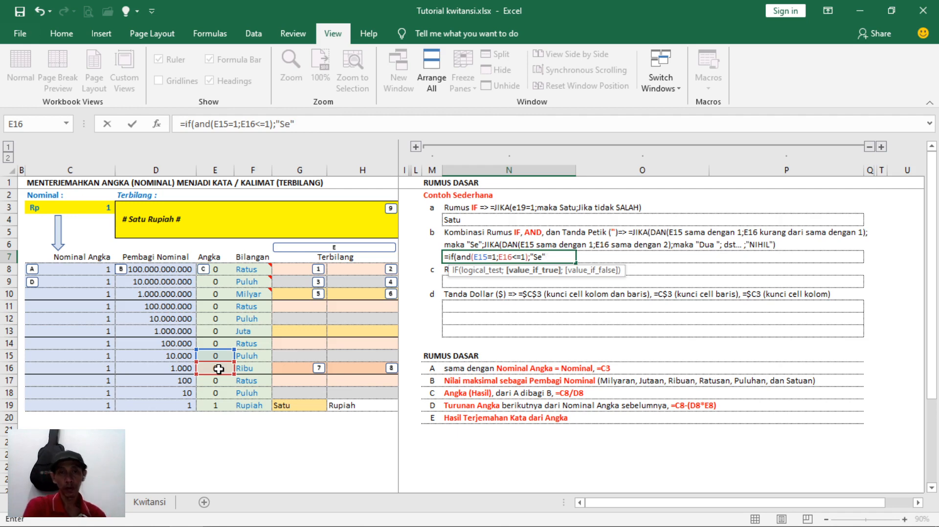
{"action": "type", "text": ";"}
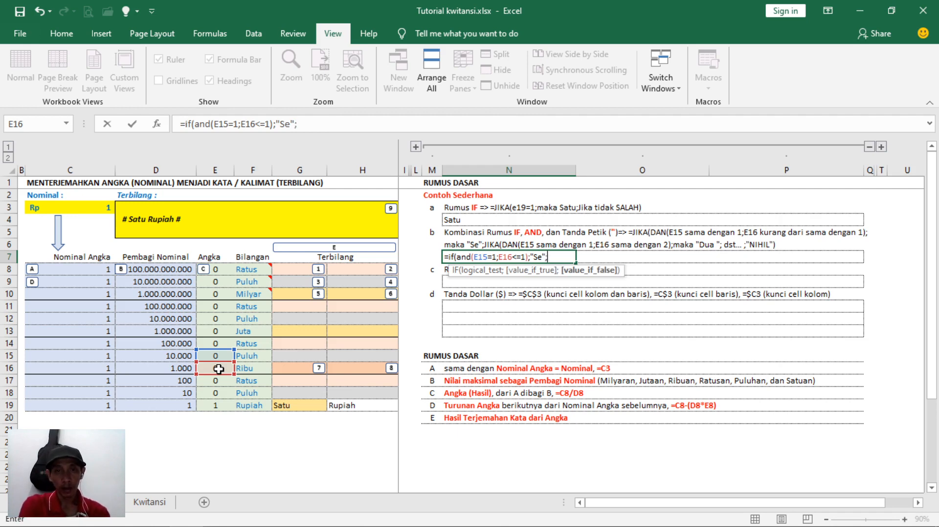
- Nest a second IF in the N7 formula's false value with the condition AND(E15=1;E16=2)
{"action": "type", "text": "if("}
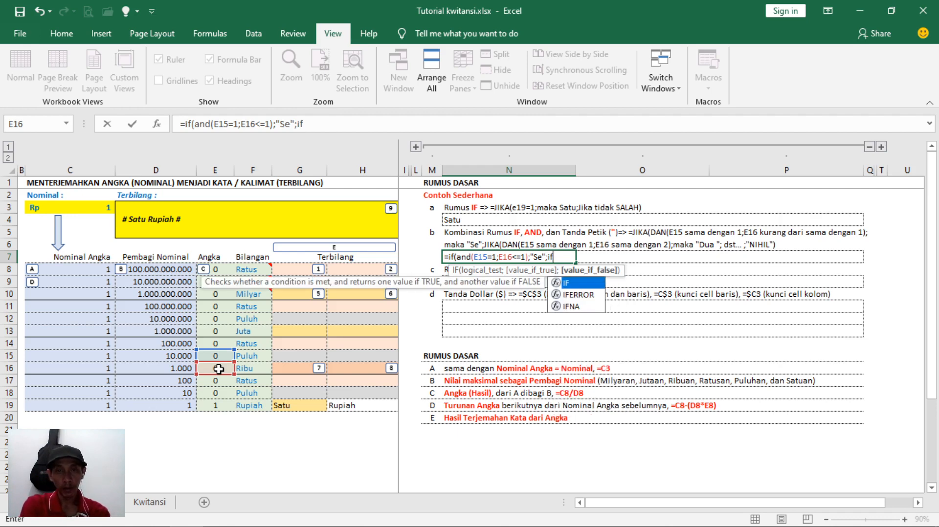
{"action": "type", "text": "and"}
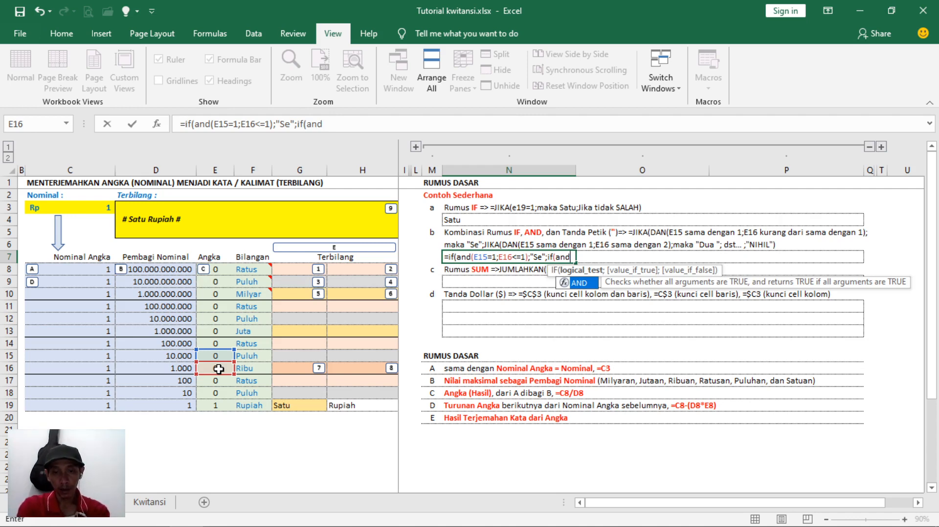
{"action": "type", "text": "("}
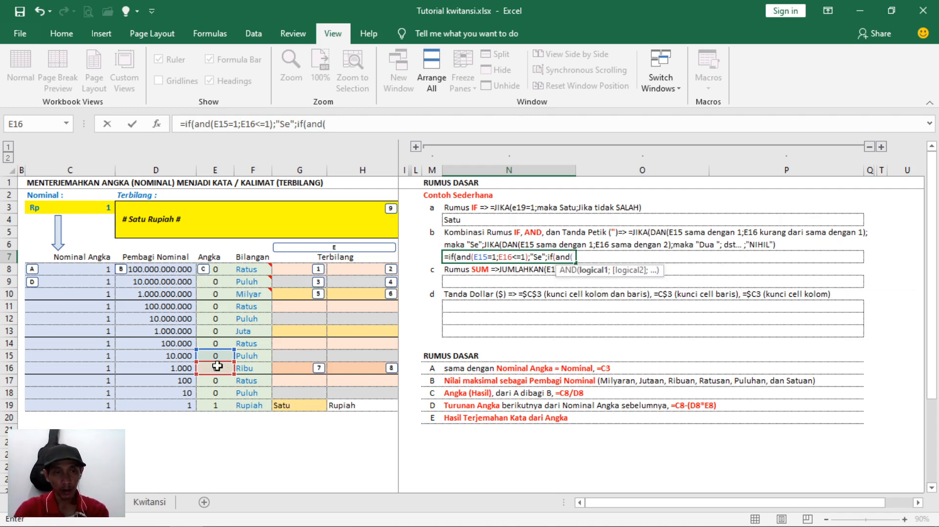
{"action": "left_click", "coordinate": [218, 356]}
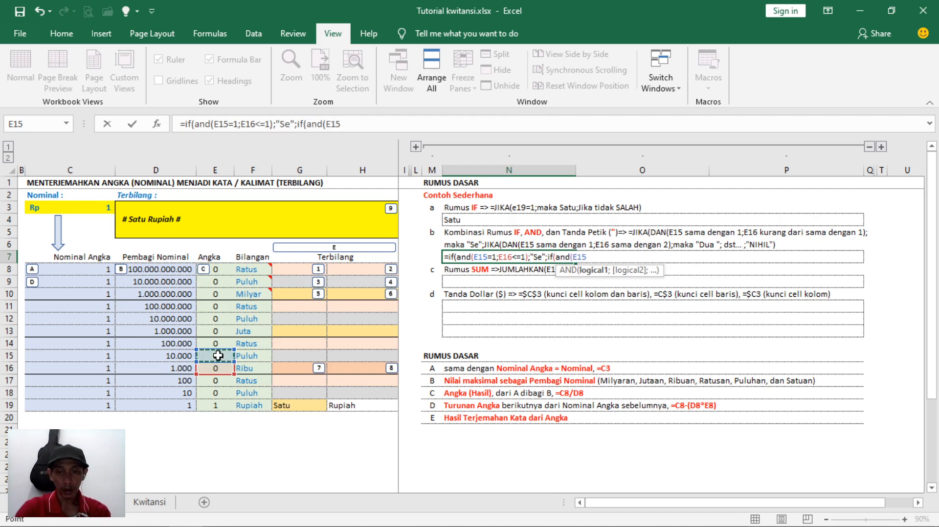
{"action": "type", "text": "="}
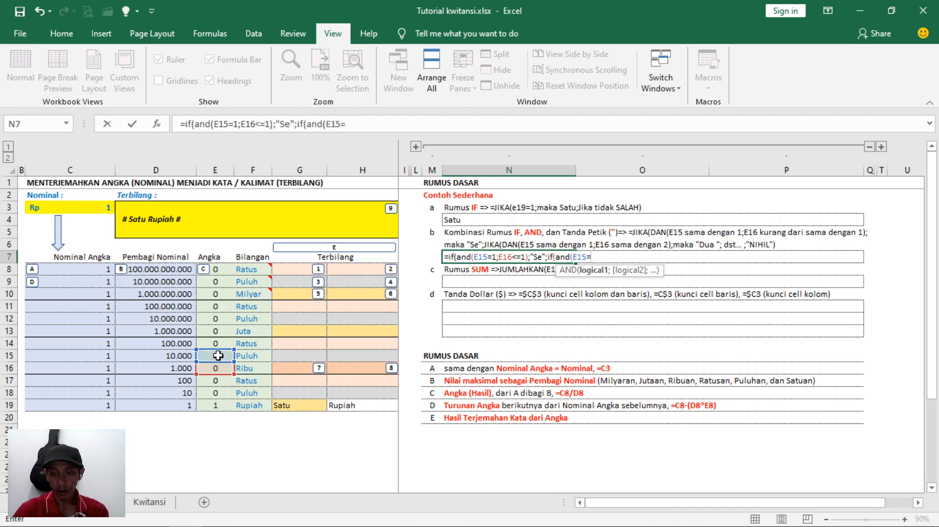
{"action": "type", "text": "1;"}
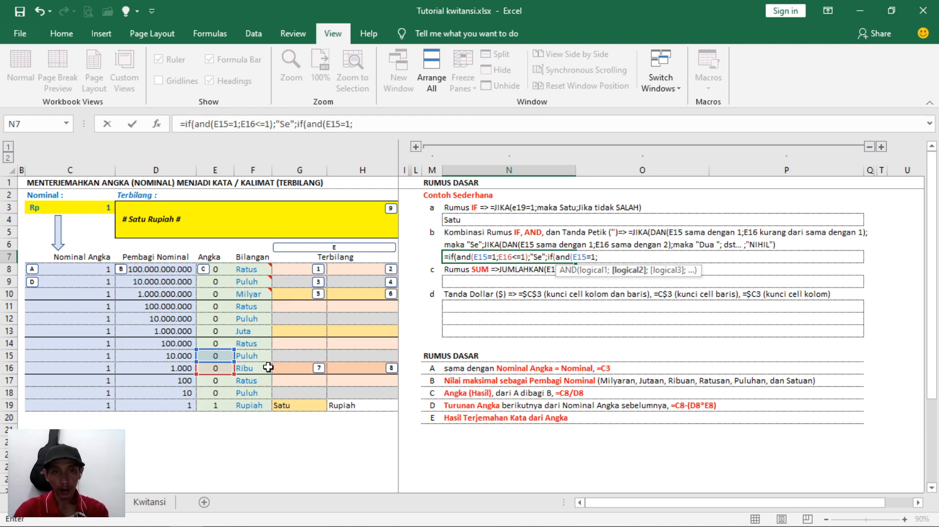
{"action": "left_click", "coordinate": [220, 369]}
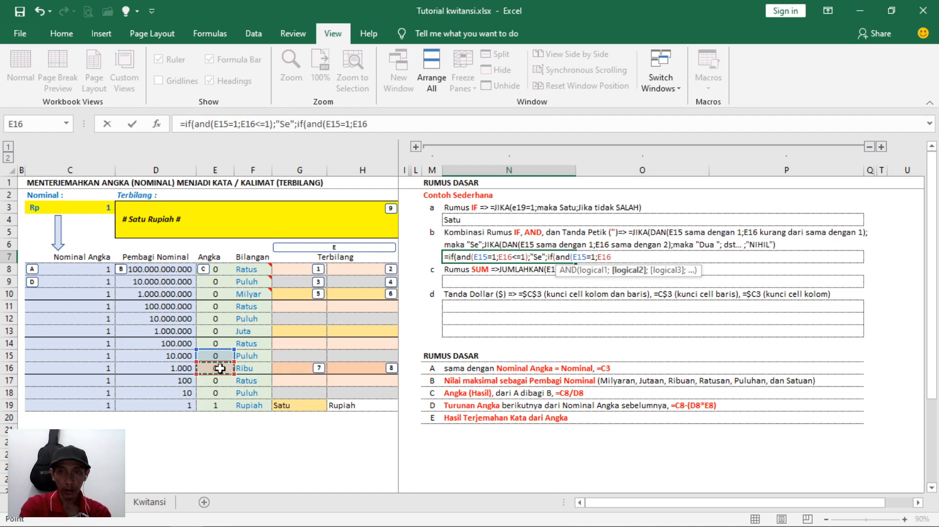
{"action": "type", "text": "="}
{"action": "type", "text": "2"}
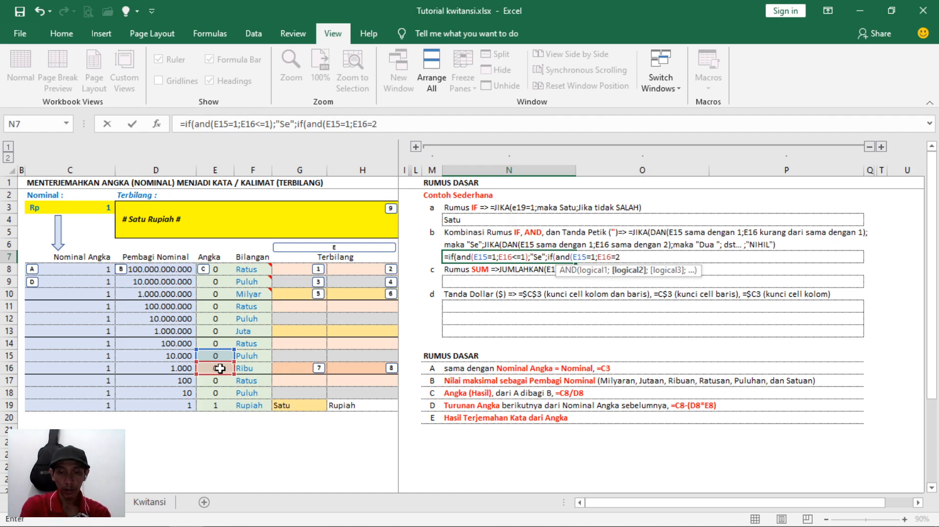
{"action": "type", "text": ");"}
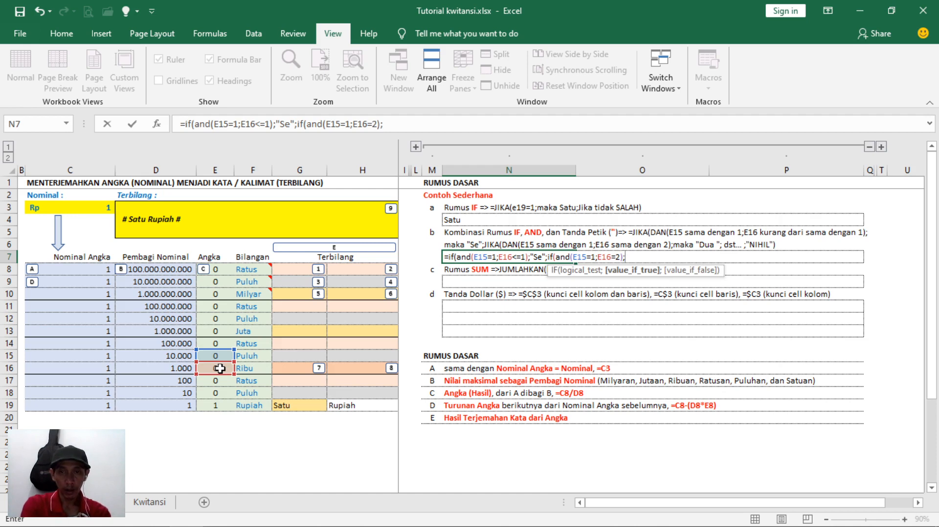
- Complete the nested IF in N7 with "Dua " if true and "" if false, accepting the proposed closing-parenthesis correction
{"action": "type", "text": "\"Dua"}
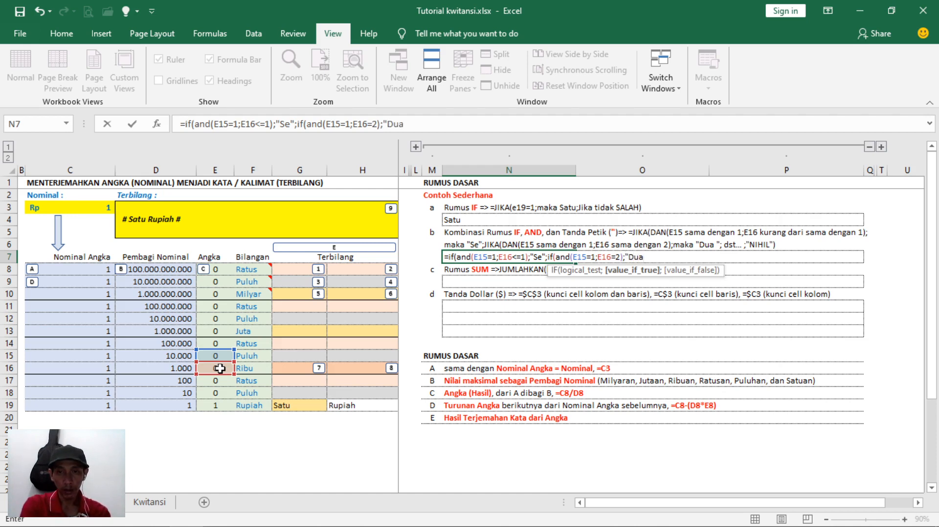
{"action": "type", "text": " \";\""}
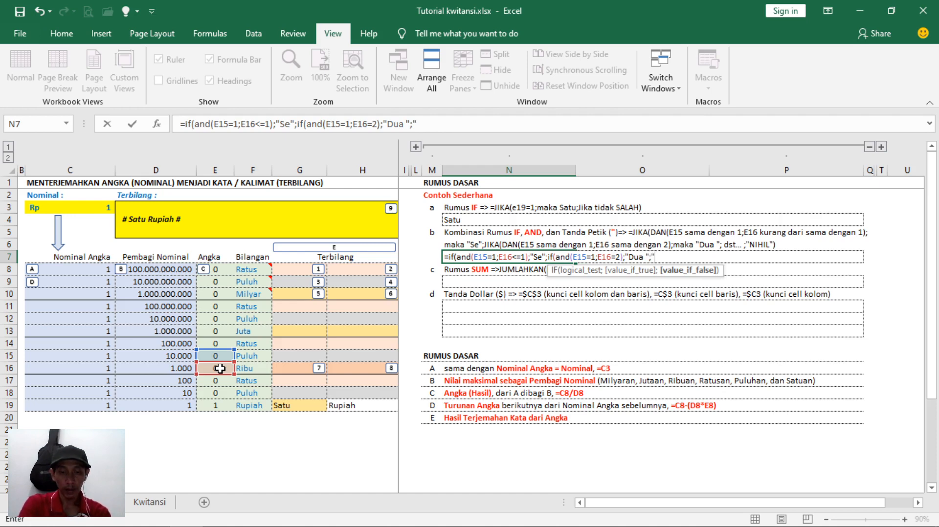
{"action": "type", "text": "\")"}
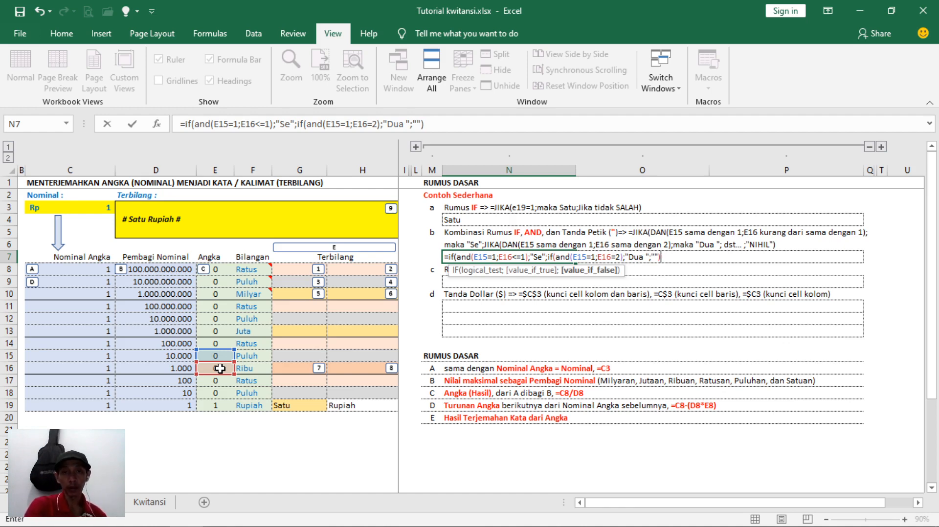
{"action": "key", "text": "Return"}
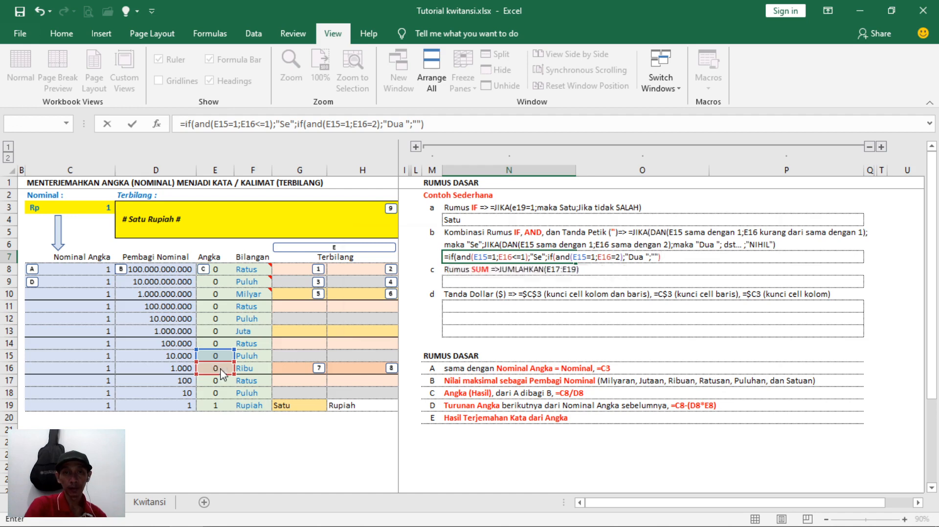
{"action": "key", "text": "Return"}
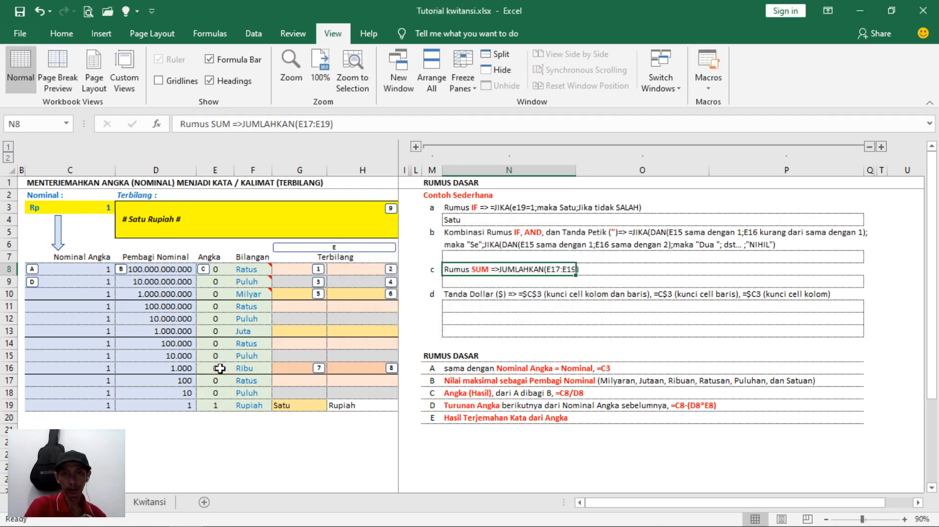
- Test the nested IF example by setting the Nominal in C3 to 11000 and to 12000
{"action": "left_click", "coordinate": [94, 209]}
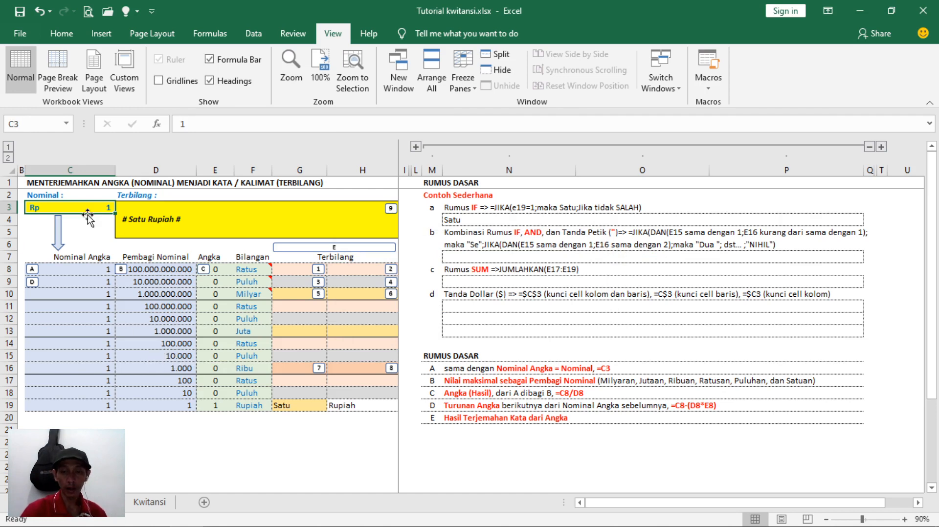
{"action": "type", "text": "1000"}
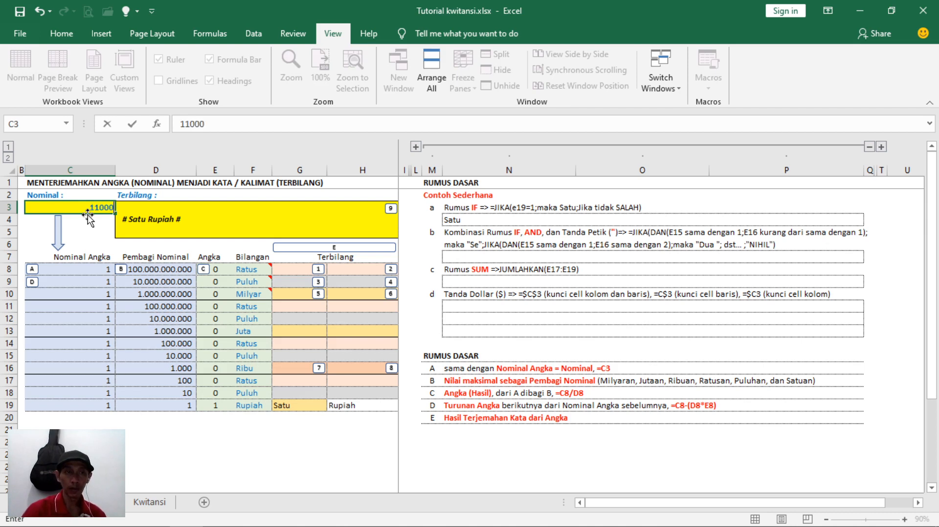
{"action": "type", "text": "1.000"}
{"action": "key", "text": "Return"}
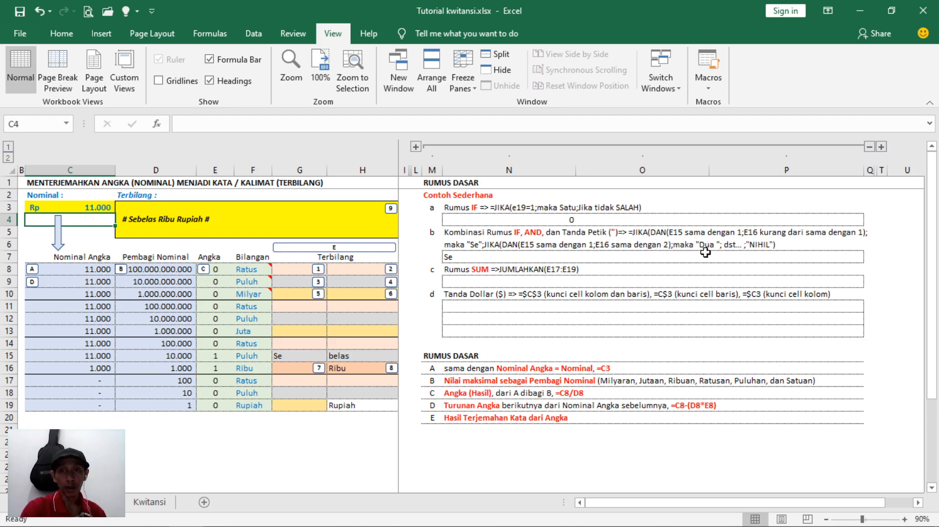
{"action": "left_click", "coordinate": [99, 207]}
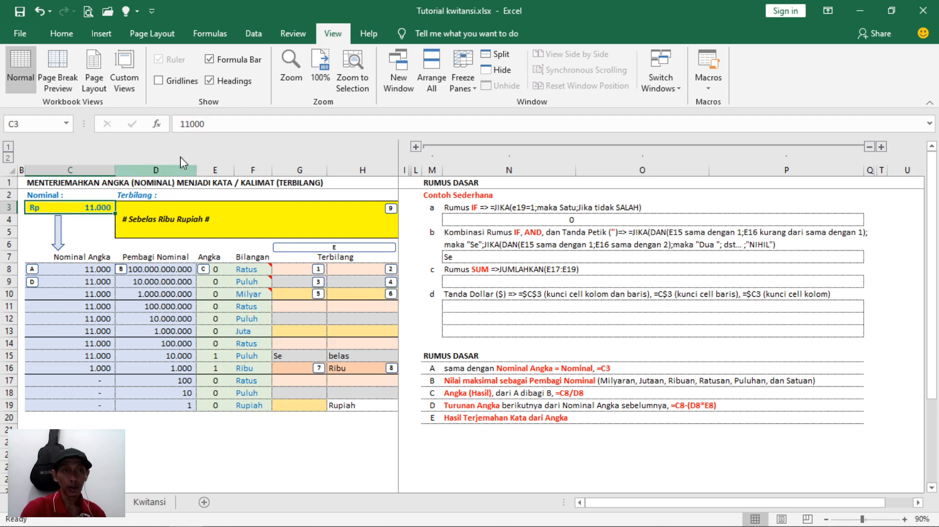
{"action": "left_click", "coordinate": [189, 124]}
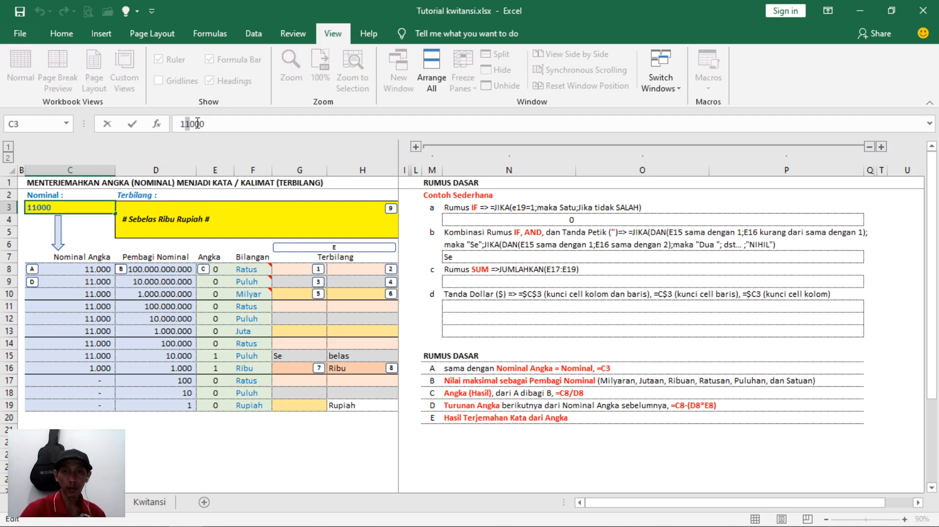
{"action": "key", "text": "Return"}
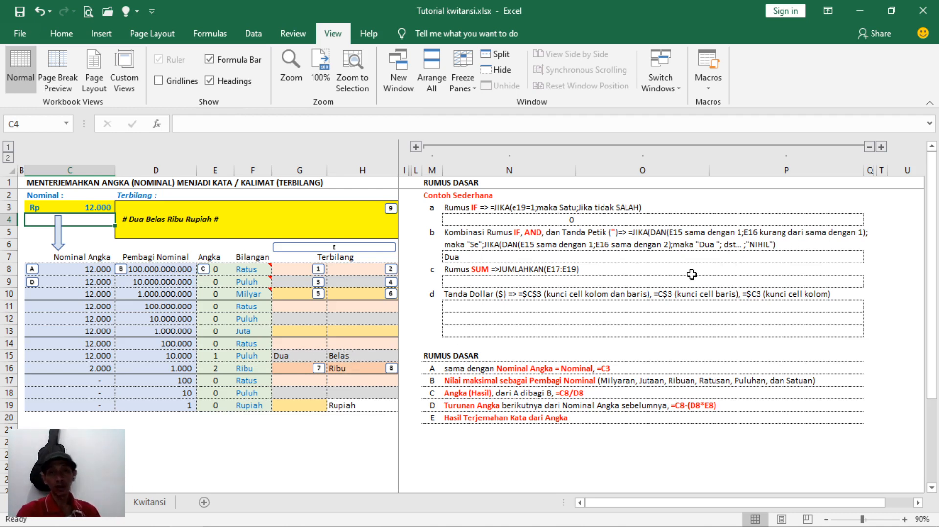
- Enter the SUM example in N9 as =SUM(E17:E19)
{"action": "left_click", "coordinate": [470, 282]}
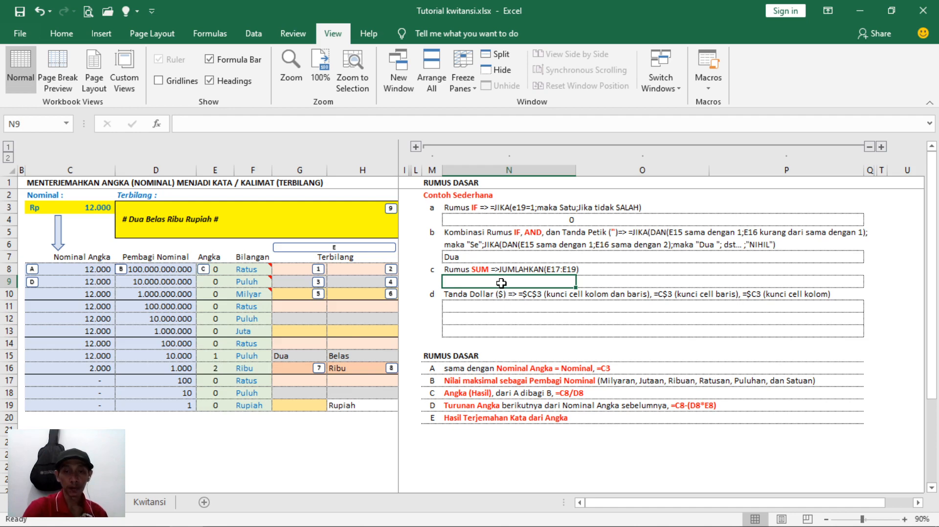
{"action": "type", "text": "=su"}
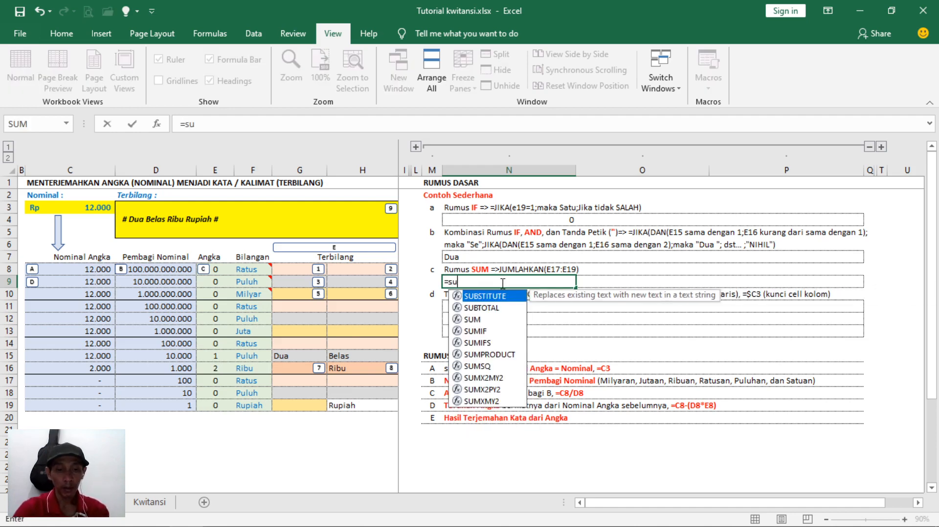
{"action": "type", "text": "m("}
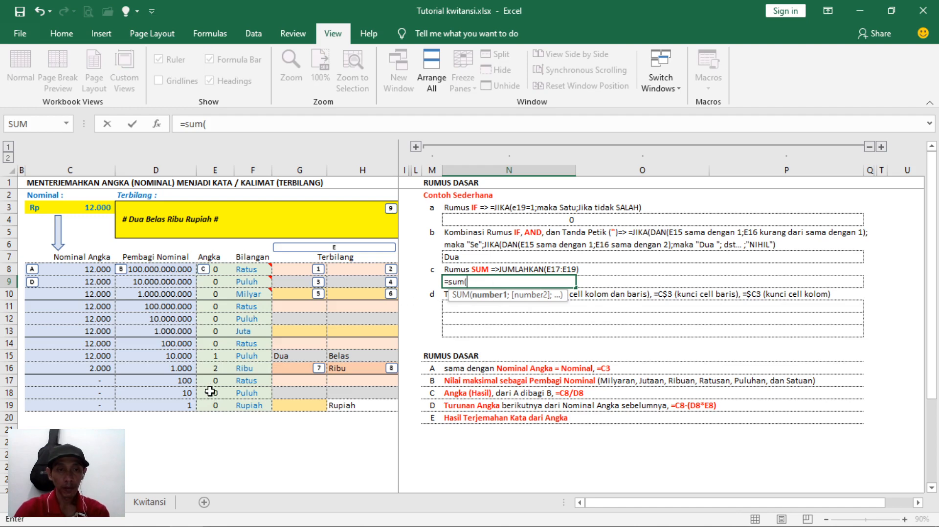
{"action": "left_click_drag", "start_coordinate": [216, 381], "coordinate": [212, 405]}
{"action": "type", "text": ")"}
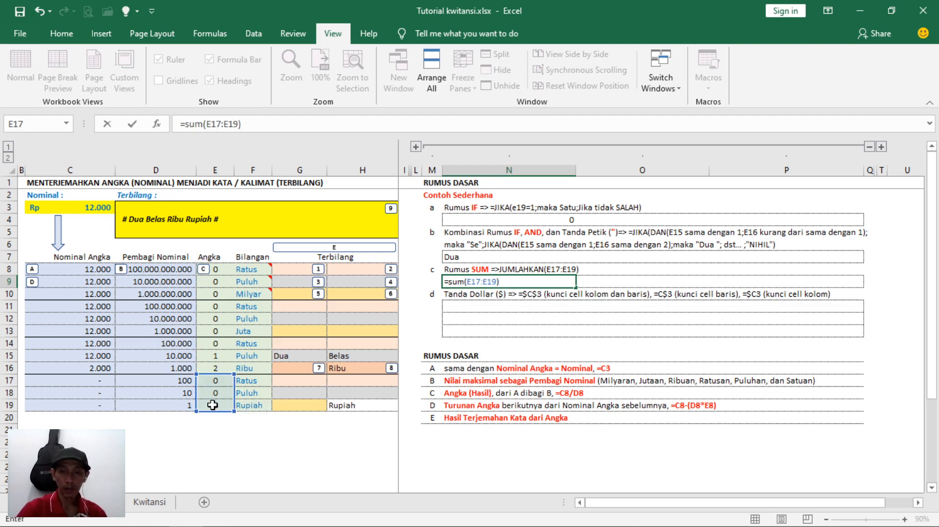
{"action": "key", "text": "Return"}
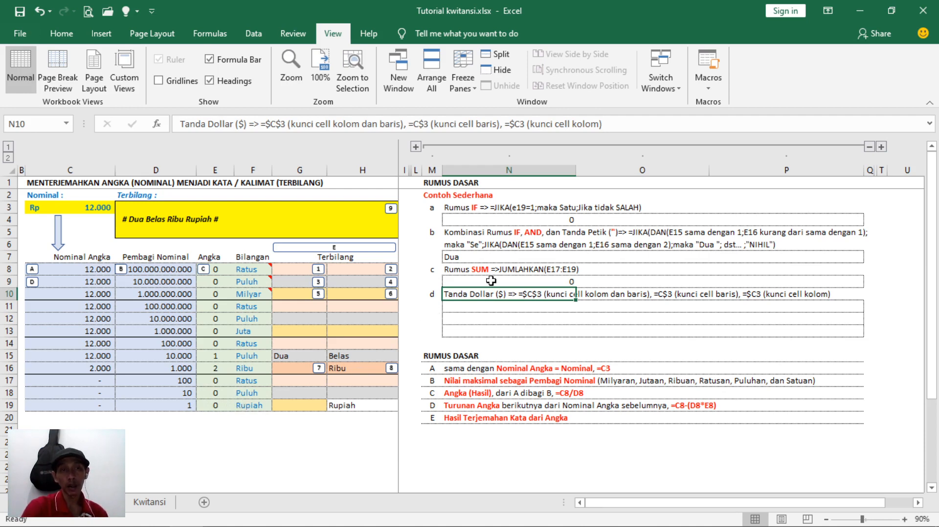
- Set the Nominal in C3 to 1 to test the SUM example
{"action": "left_click", "coordinate": [80, 208]}
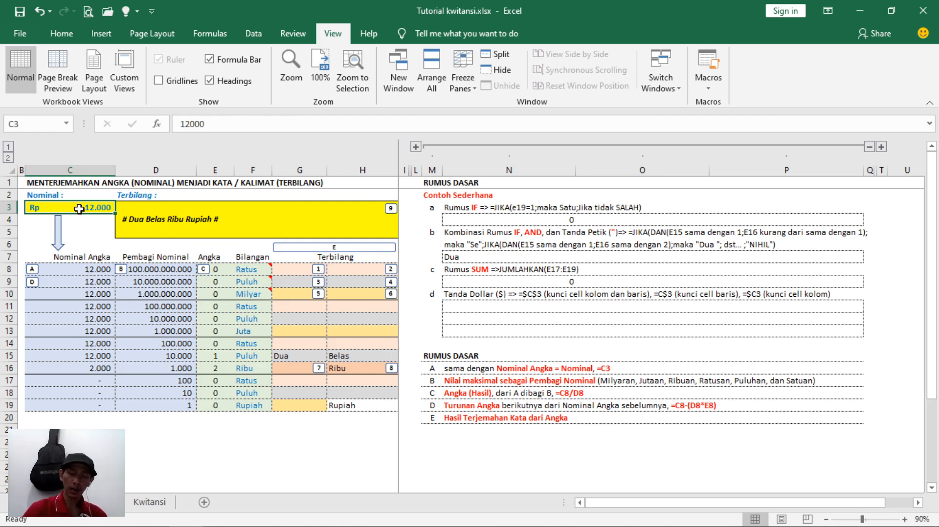
{"action": "type", "text": "1"}
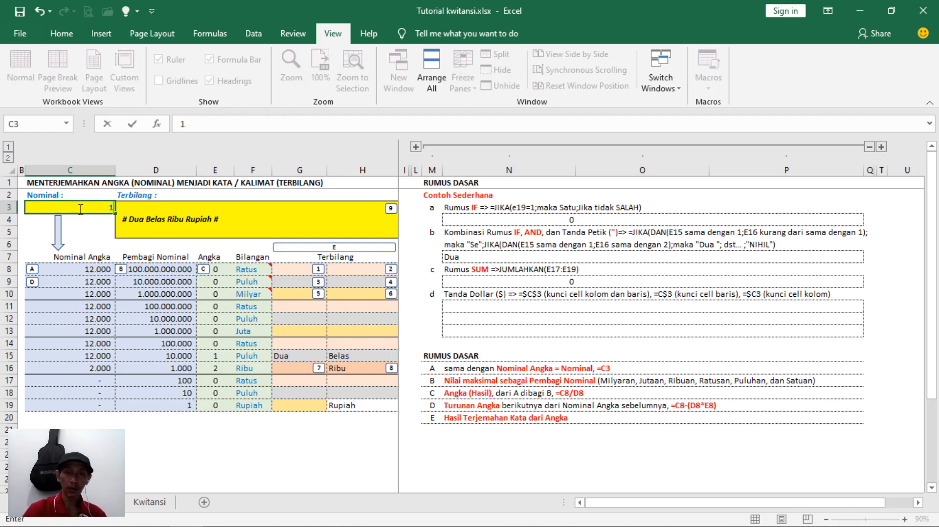
{"action": "key", "text": "Return"}
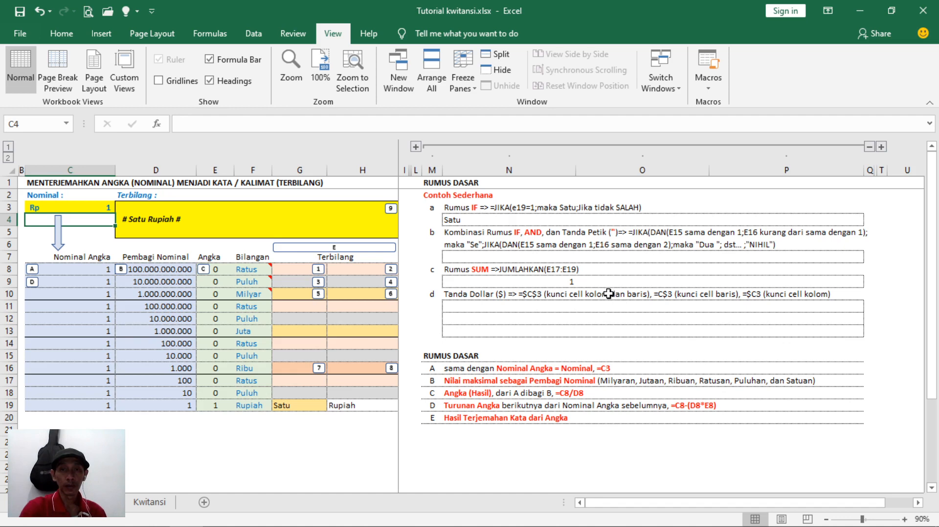
- Enter the reference =$C$3 in N11 to lock both the column and the row of the Nominal cell
{"action": "left_click", "coordinate": [496, 306]}
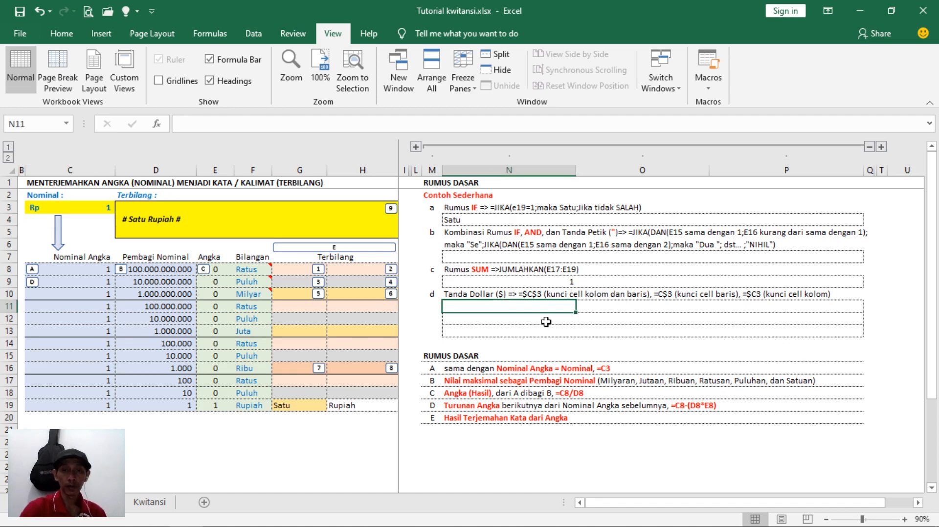
{"action": "type", "text": "="}
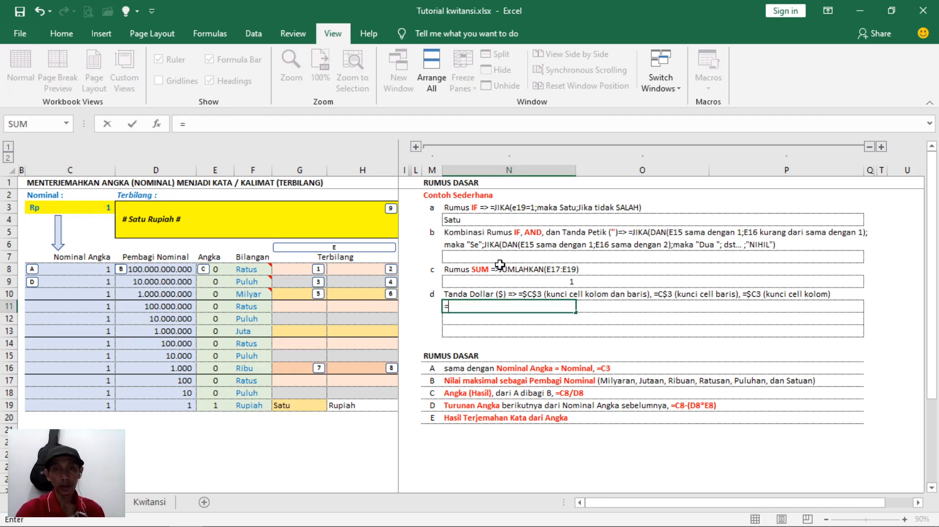
{"action": "left_click", "coordinate": [96, 206]}
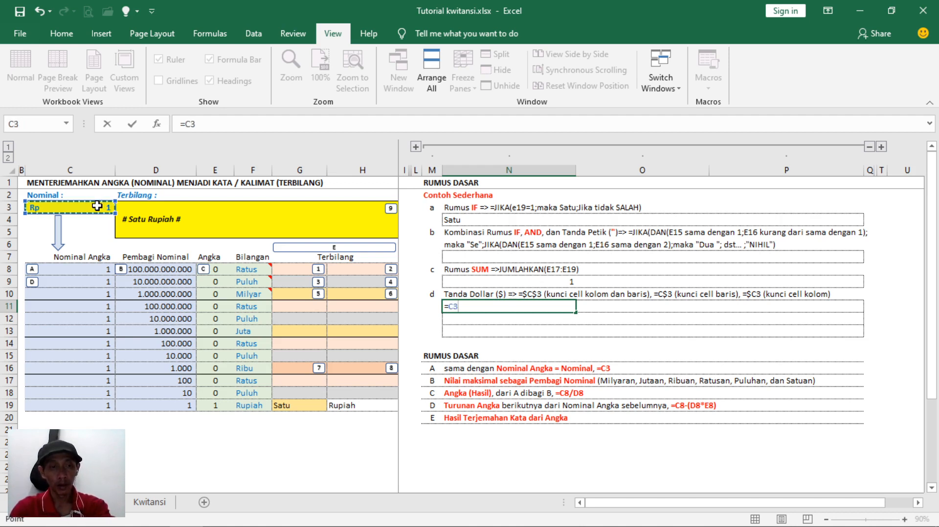
{"action": "key", "text": "F4"}
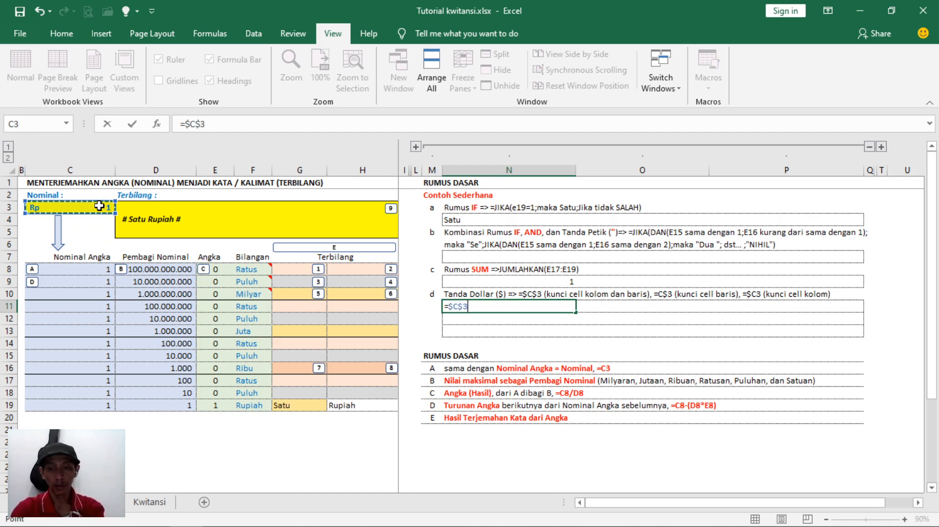
{"action": "key", "text": "Return"}
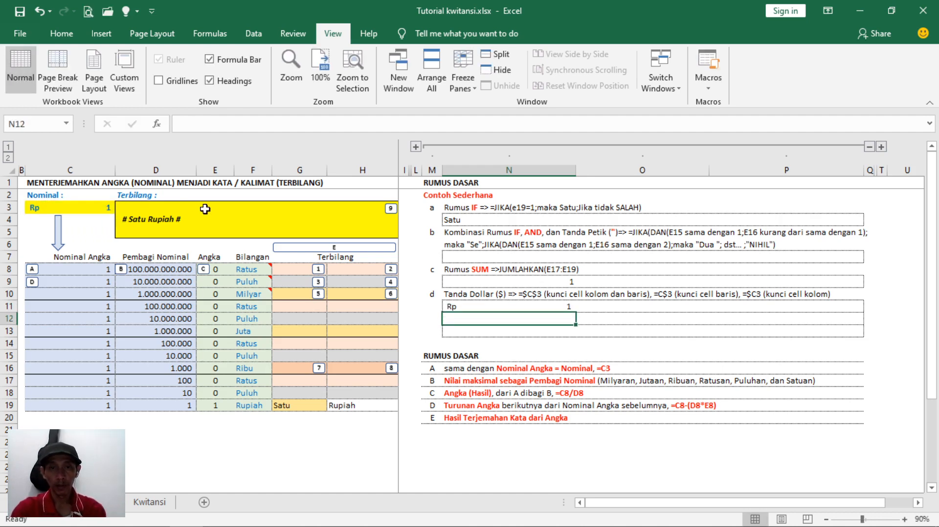
- Enter the reference =C$3 in O11 to lock only the row of the Nominal cell
{"action": "left_click", "coordinate": [653, 307]}
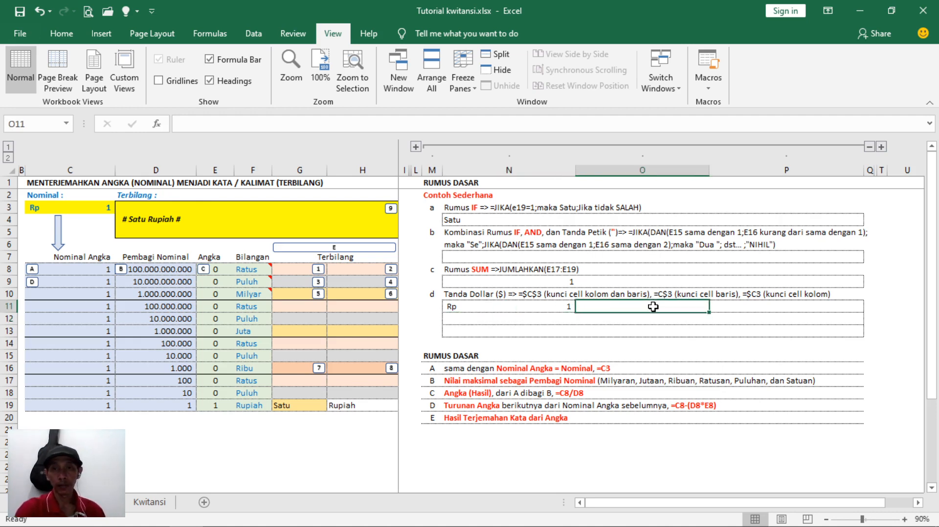
{"action": "type", "text": "="}
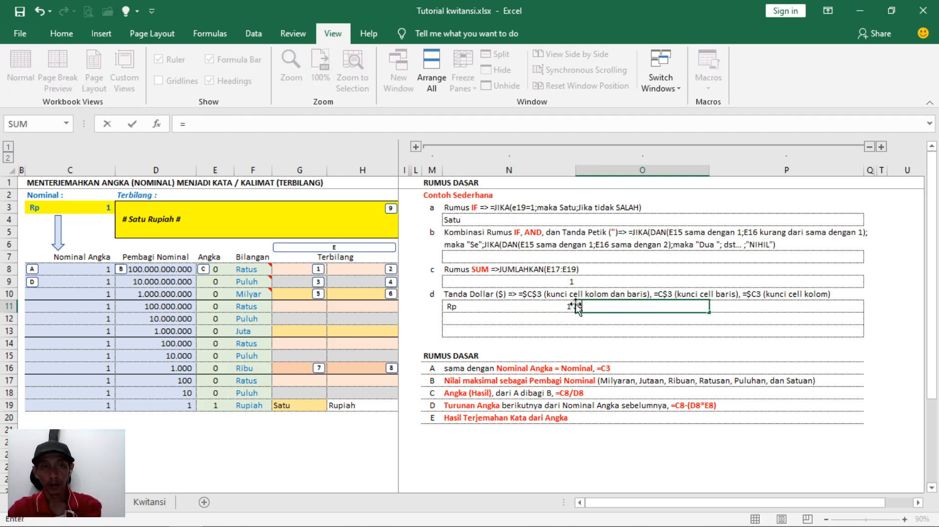
{"action": "left_click", "coordinate": [68, 208]}
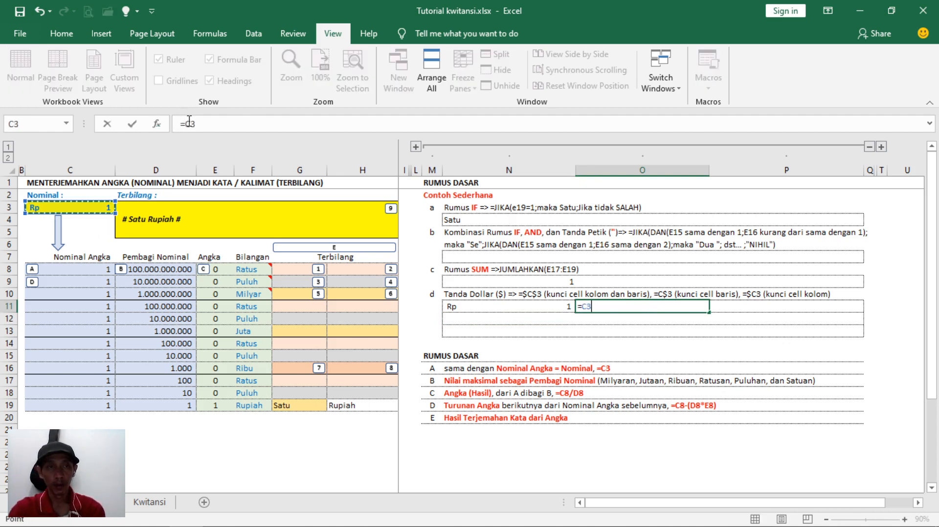
{"action": "key", "text": "F2"}
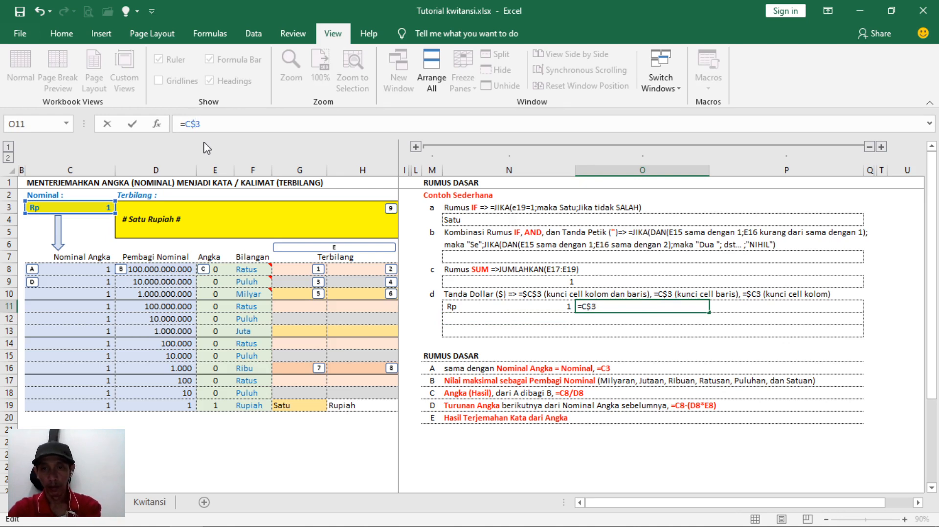
{"action": "key", "text": "Return"}
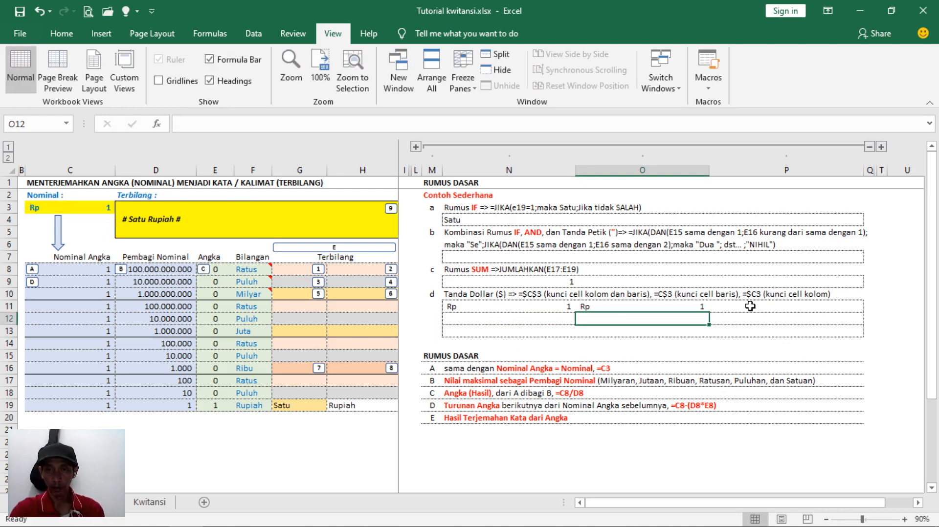
- Enter the reference =$C3 in P11 to lock only the column of the Nominal cell
{"action": "left_click", "coordinate": [750, 307]}
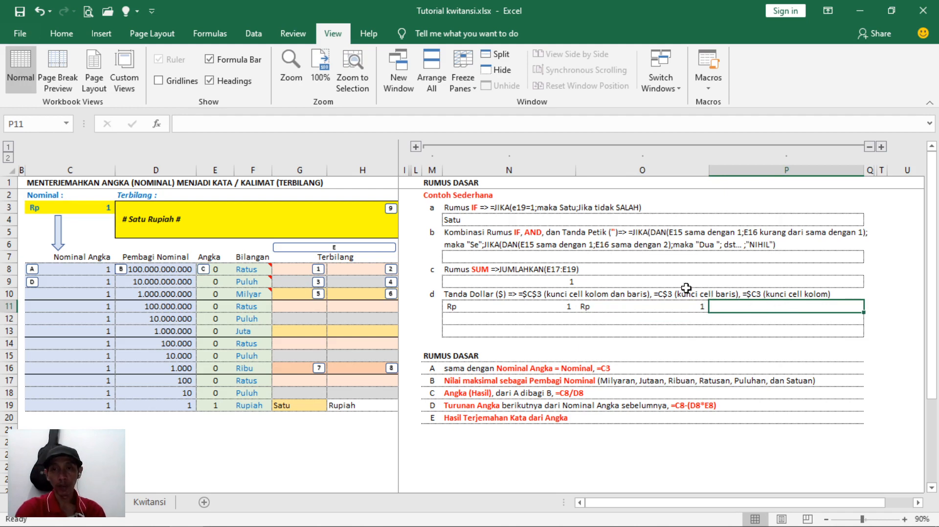
{"action": "type", "text": "="}
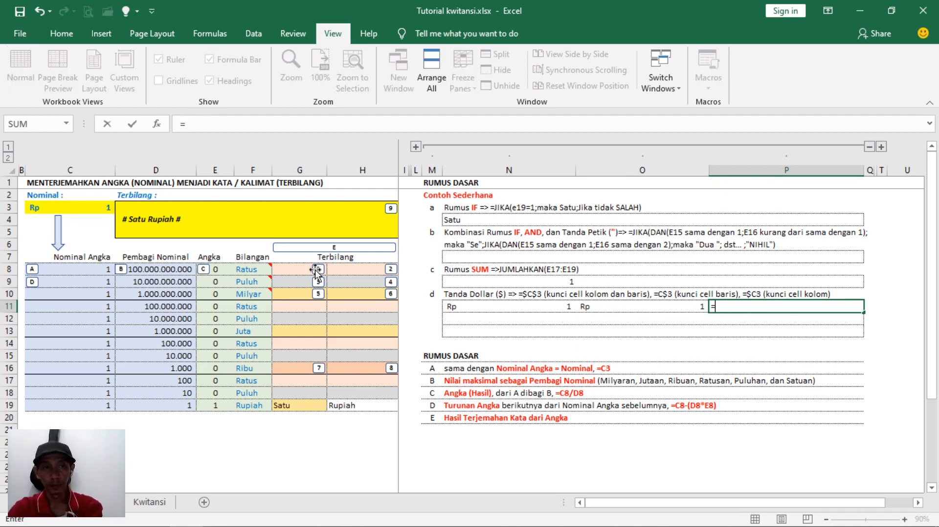
{"action": "left_click", "coordinate": [191, 126]}
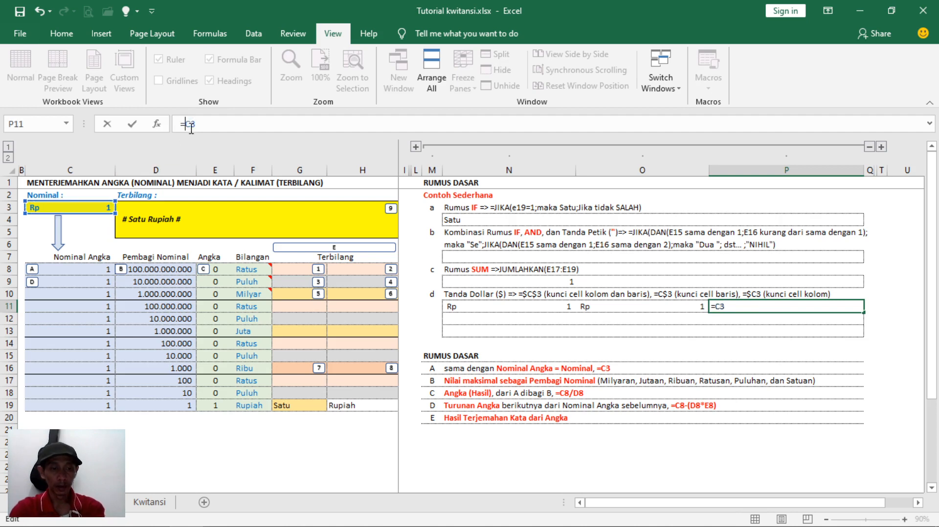
{"action": "type", "text": "$"}
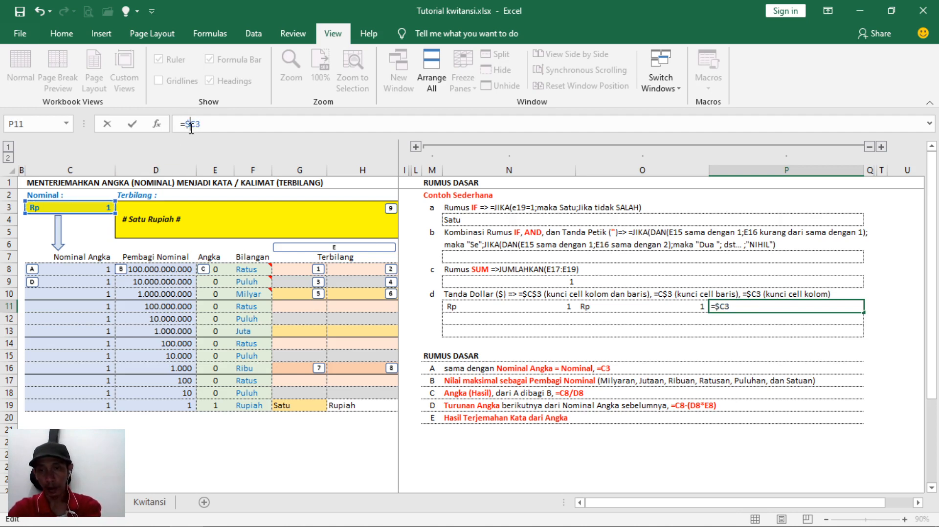
{"action": "key", "text": "Return"}
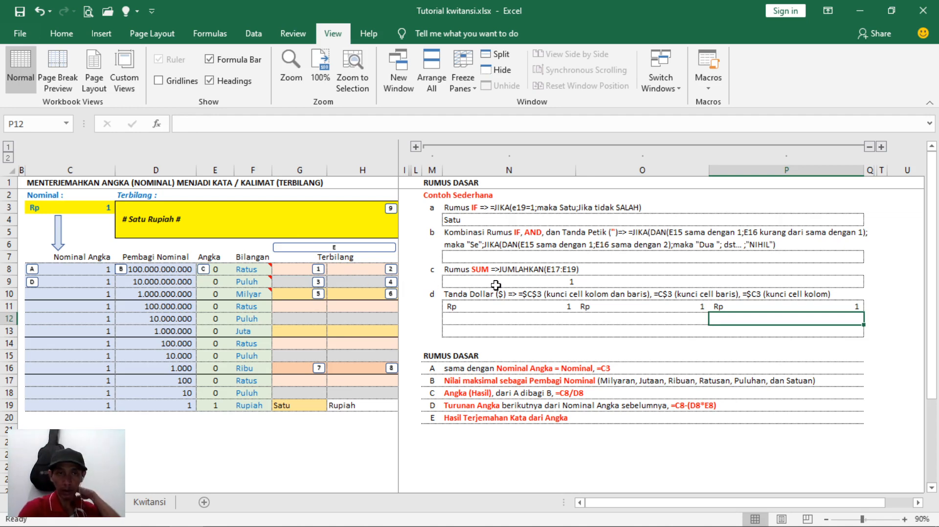
- Examine the dollar-sign references in N11, O11 and P11 against cell C3 with its row 3 and column C
{"action": "left_click", "coordinate": [524, 308]}
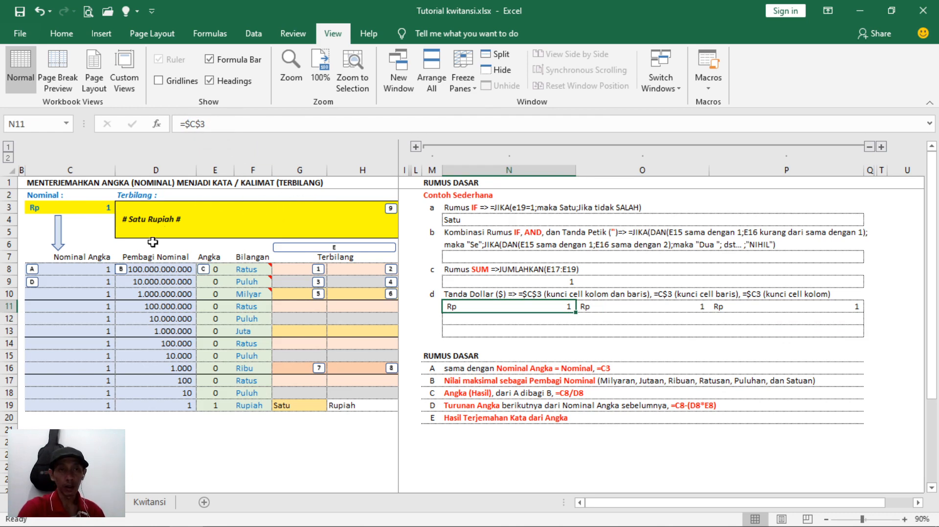
{"action": "left_click", "coordinate": [64, 209]}
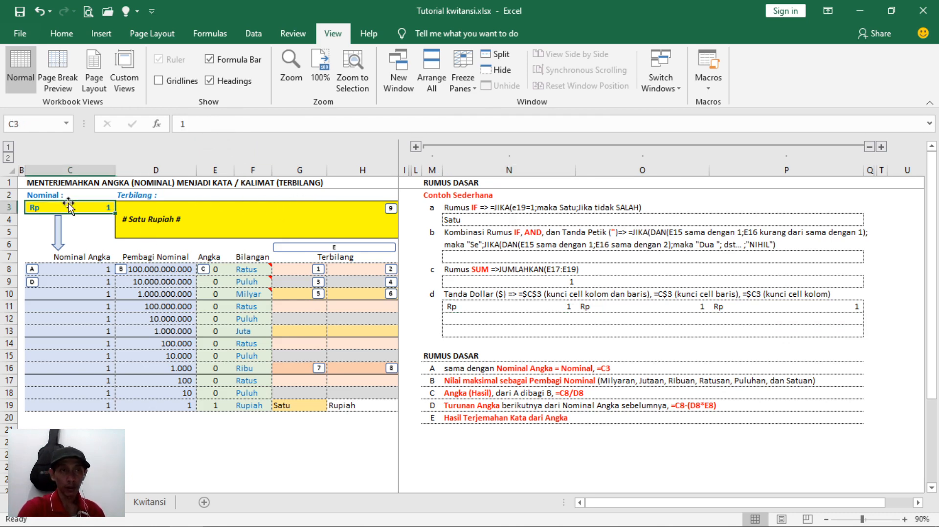
{"action": "left_click", "coordinate": [9, 207]}
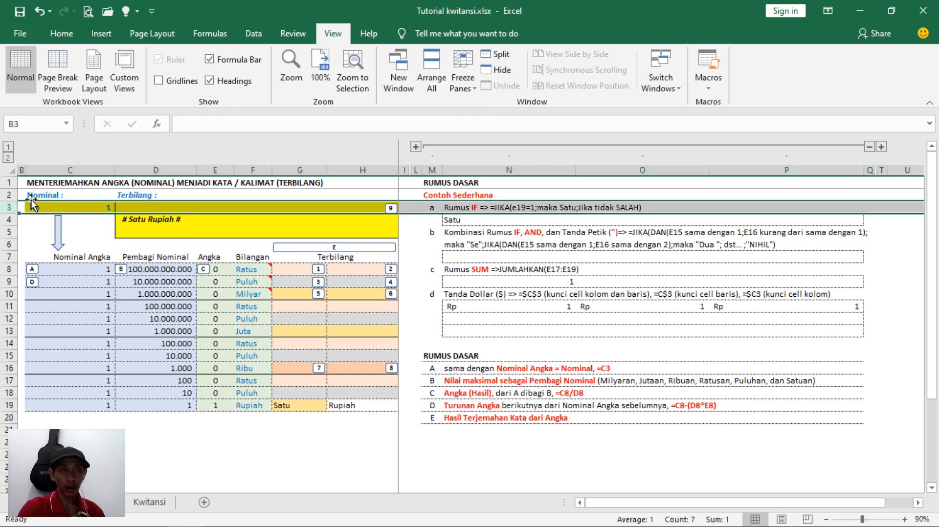
{"action": "left_click", "coordinate": [60, 170]}
{"action": "left_click", "coordinate": [66, 207]}
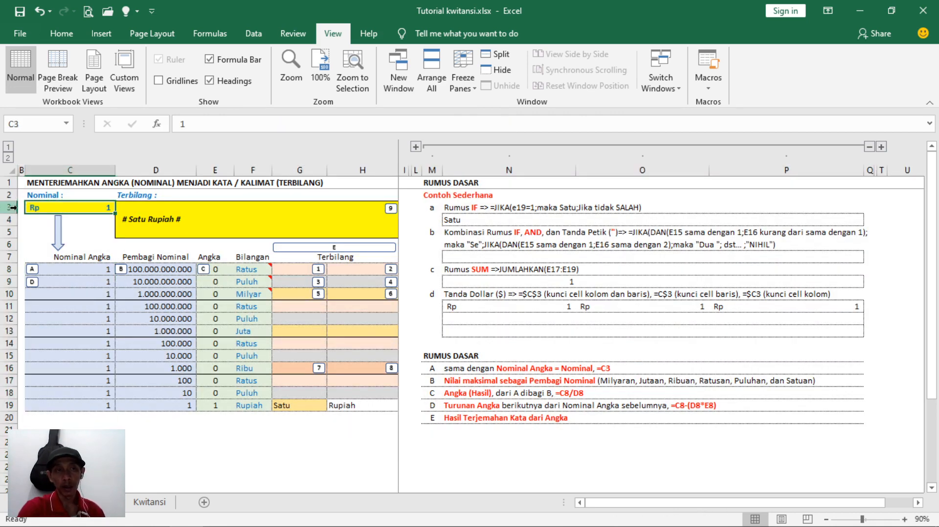
{"action": "left_click", "coordinate": [69, 172]}
{"action": "left_click", "coordinate": [83, 207]}
{"action": "left_click", "coordinate": [660, 307]}
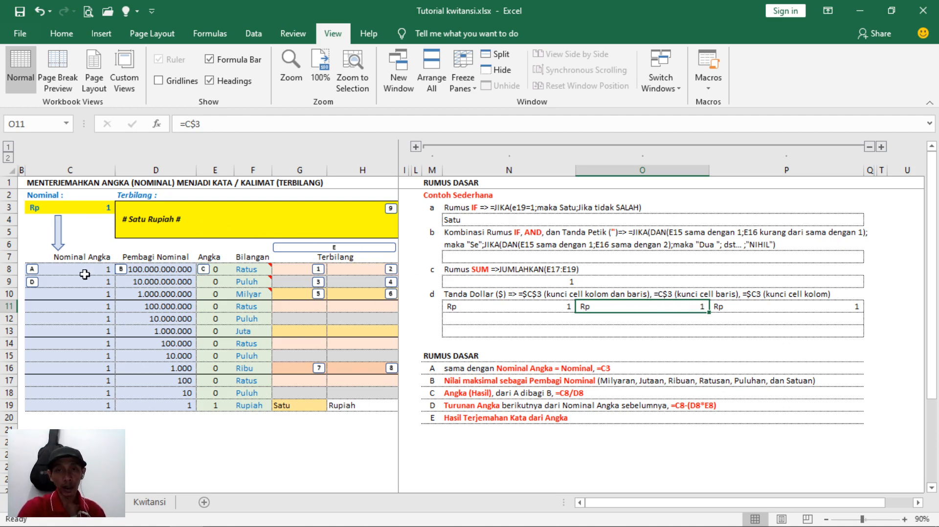
{"action": "left_click", "coordinate": [33, 210]}
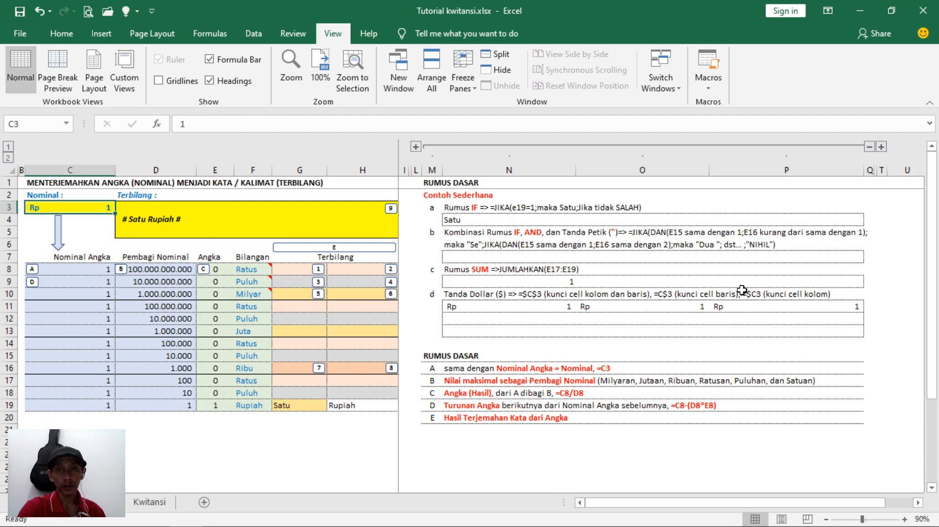
{"action": "left_click", "coordinate": [795, 307]}
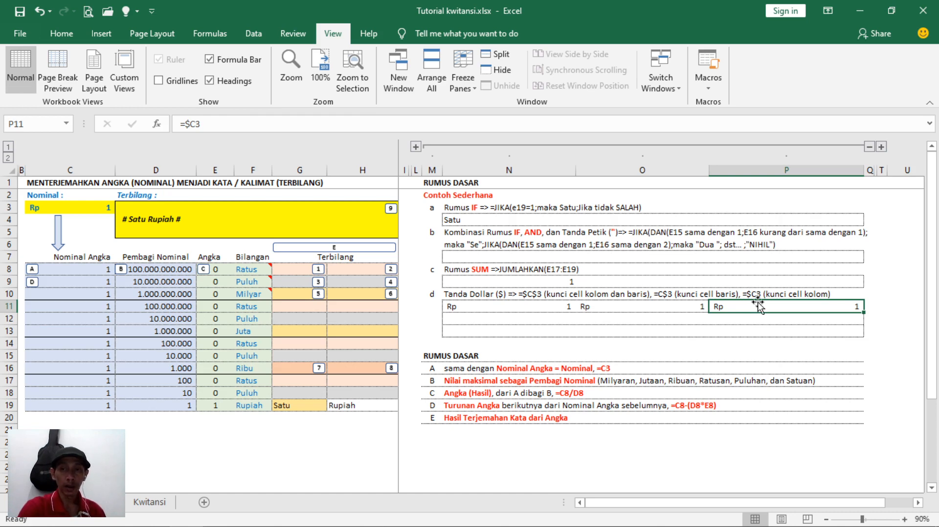
- Copy the three dollar-sign references in N11:P11 into rows 12 and 13 below
{"action": "left_click_drag", "start_coordinate": [471, 307], "coordinate": [786, 306]}
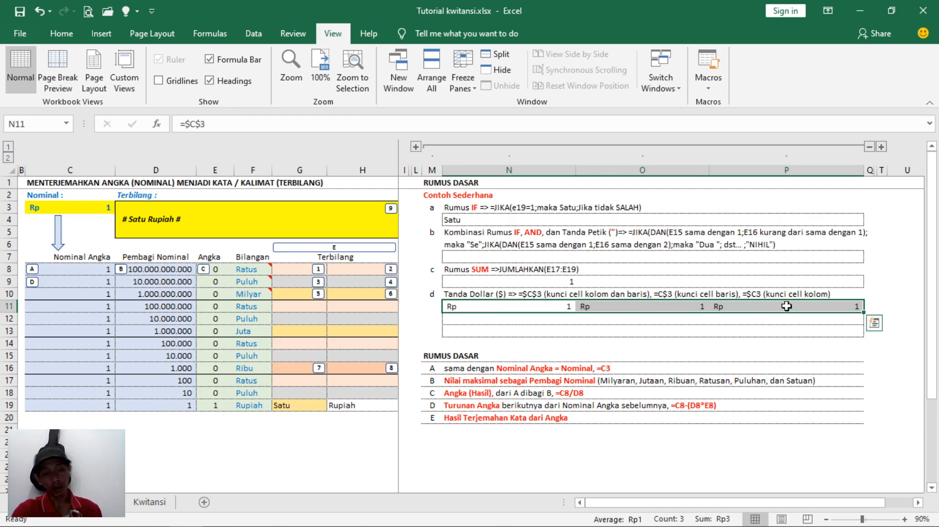
{"action": "key", "text": "ctrl+c"}
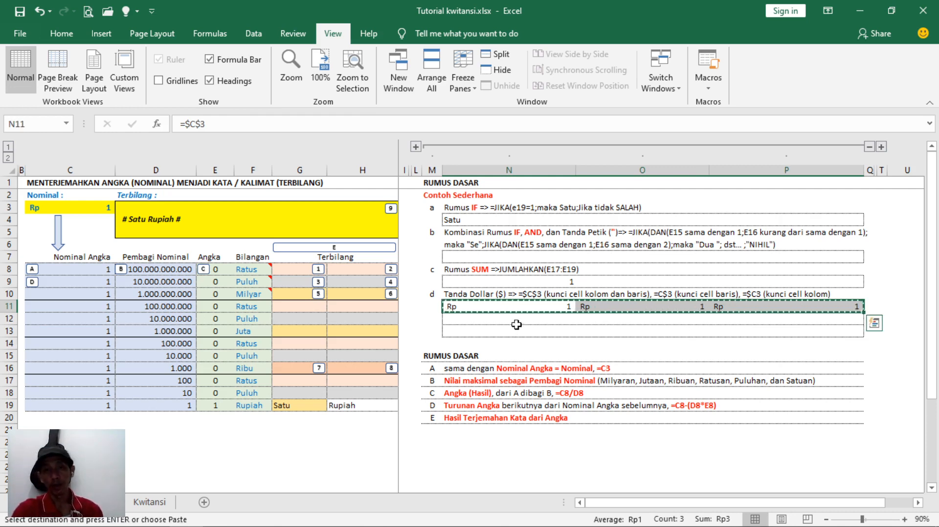
{"action": "left_click_drag", "start_coordinate": [496, 319], "coordinate": [496, 327]}
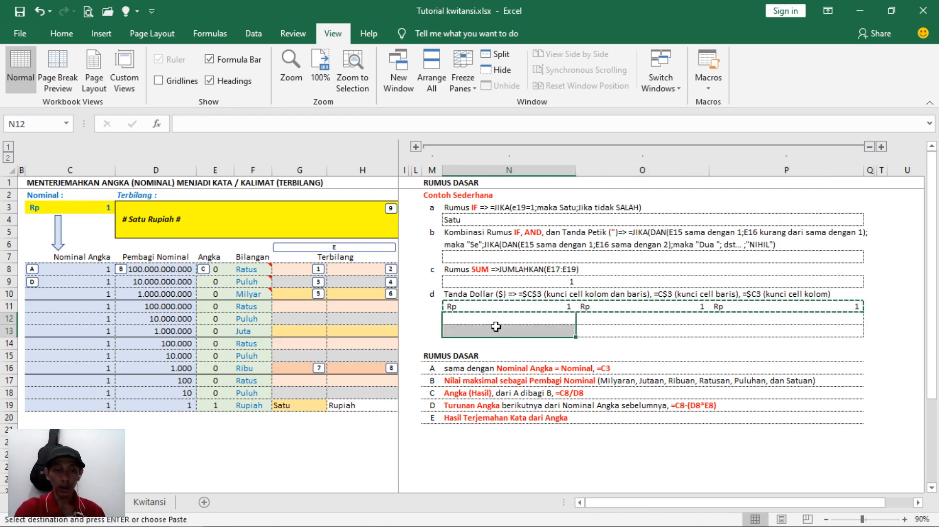
{"action": "key", "text": "ctrl+v"}
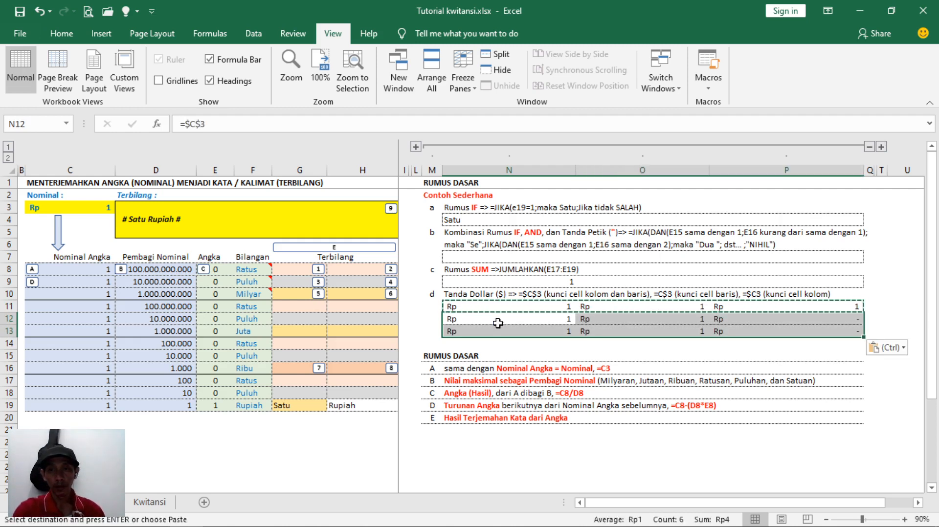
{"action": "left_click", "coordinate": [645, 372]}
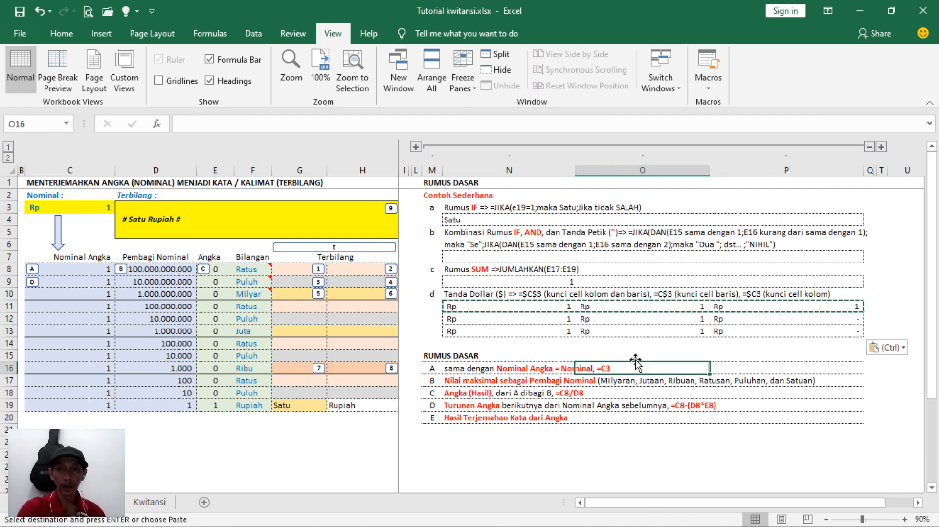
- Examine the formulas in N11:N13 and O11:O13 to compare how the fully locked and row-locked references copy downward
{"action": "left_click", "coordinate": [533, 306]}
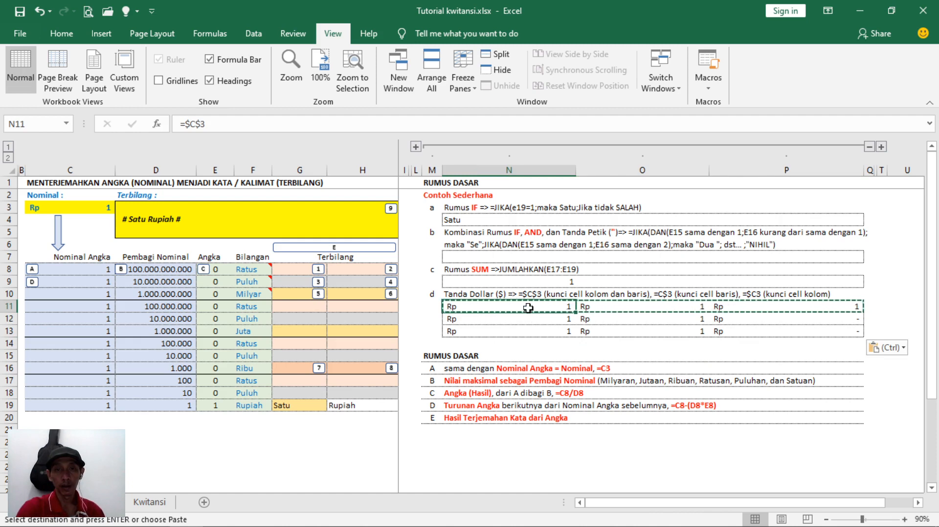
{"action": "left_click", "coordinate": [528, 317]}
{"action": "left_click", "coordinate": [518, 331]}
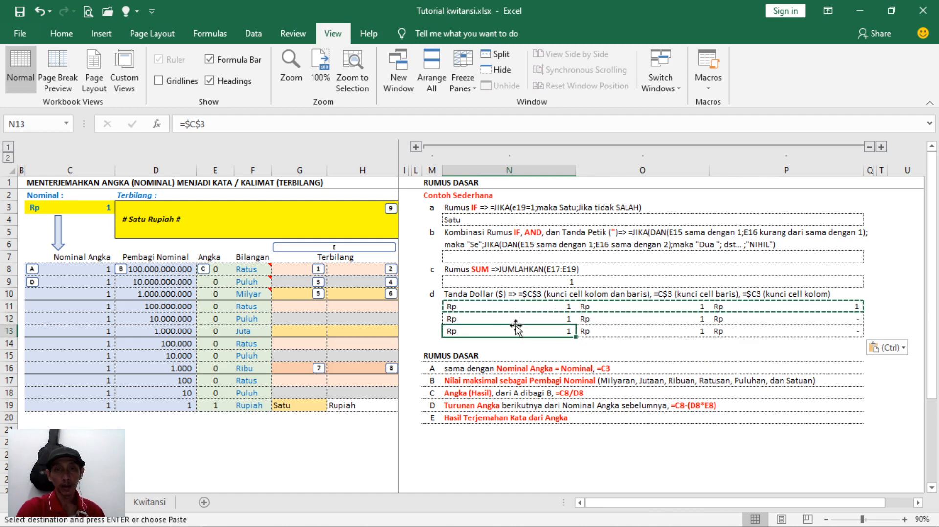
{"action": "key", "text": "Up"}
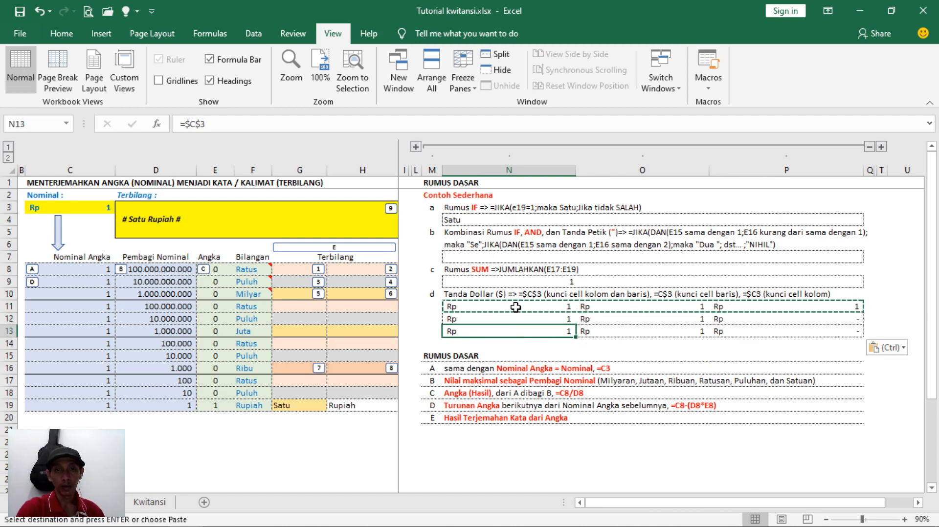
{"action": "left_click", "coordinate": [516, 307]}
{"action": "left_click", "coordinate": [515, 319]}
{"action": "left_click", "coordinate": [512, 328]}
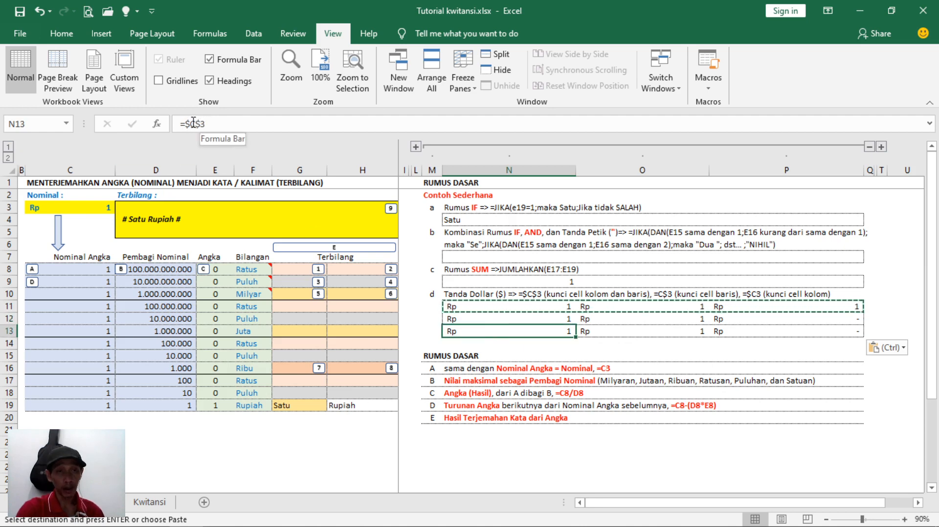
{"action": "left_click", "coordinate": [629, 306]}
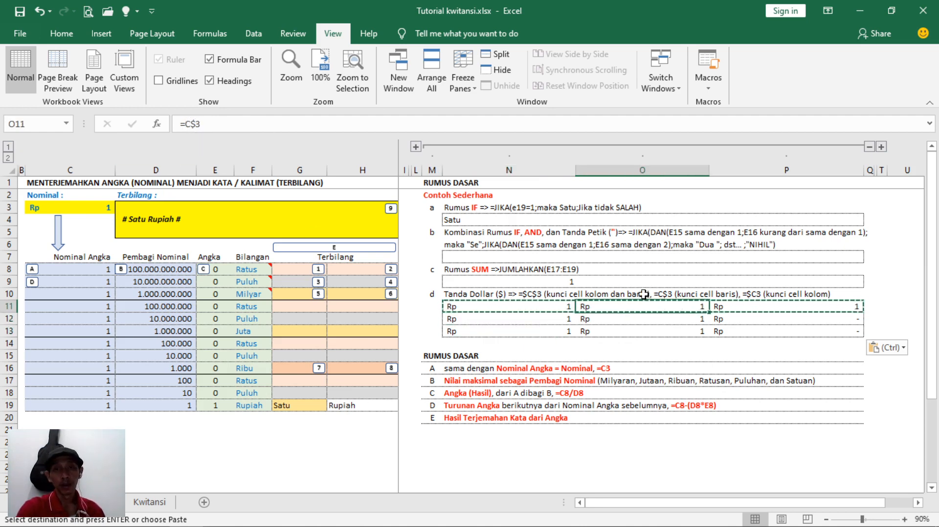
{"action": "left_click", "coordinate": [627, 319]}
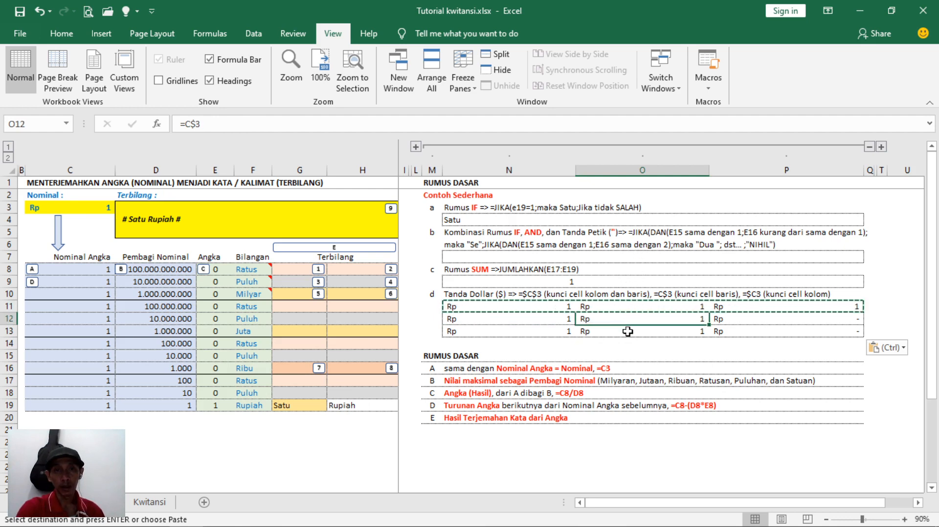
{"action": "left_click", "coordinate": [627, 332]}
{"action": "left_click", "coordinate": [634, 304]}
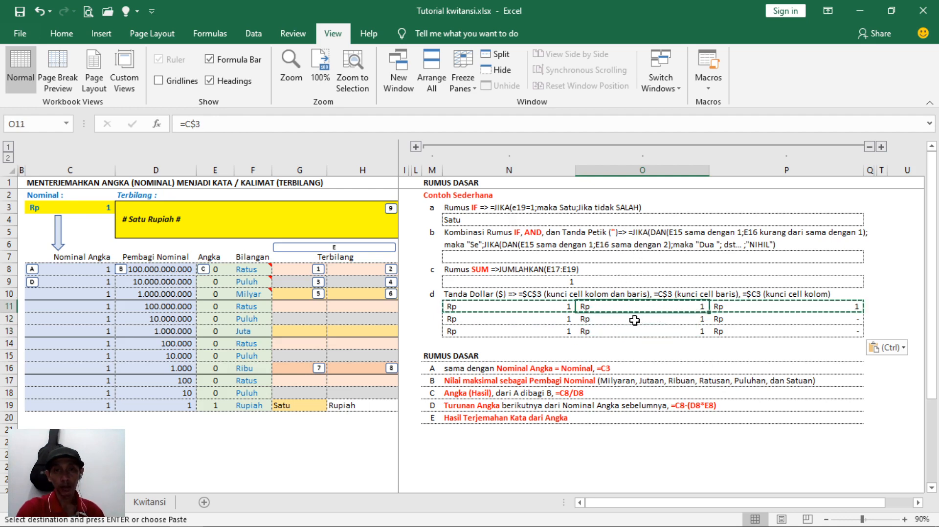
{"action": "left_click", "coordinate": [634, 319]}
{"action": "left_click", "coordinate": [634, 333]}
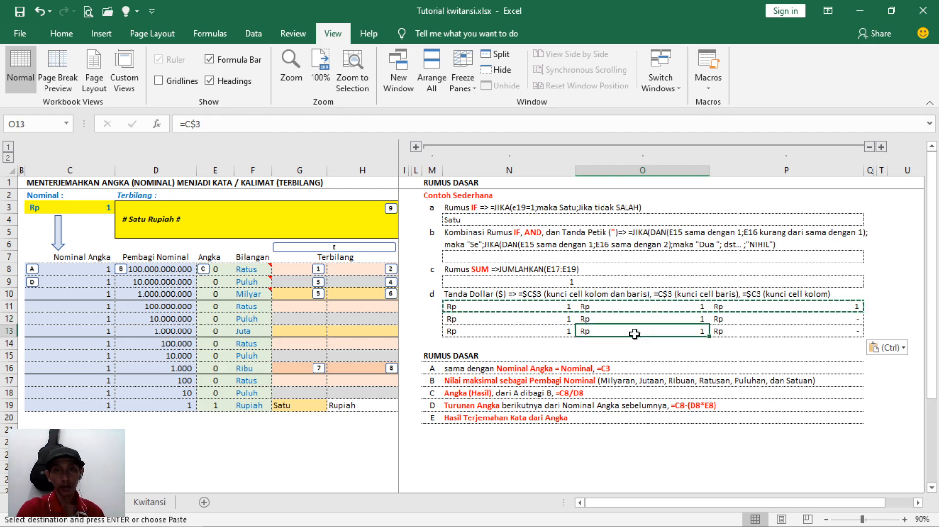
- Examine the column-locked references in P11, P12 and P13 to see how they copy downward
{"action": "left_click", "coordinate": [799, 308]}
{"action": "left_click", "coordinate": [792, 319]}
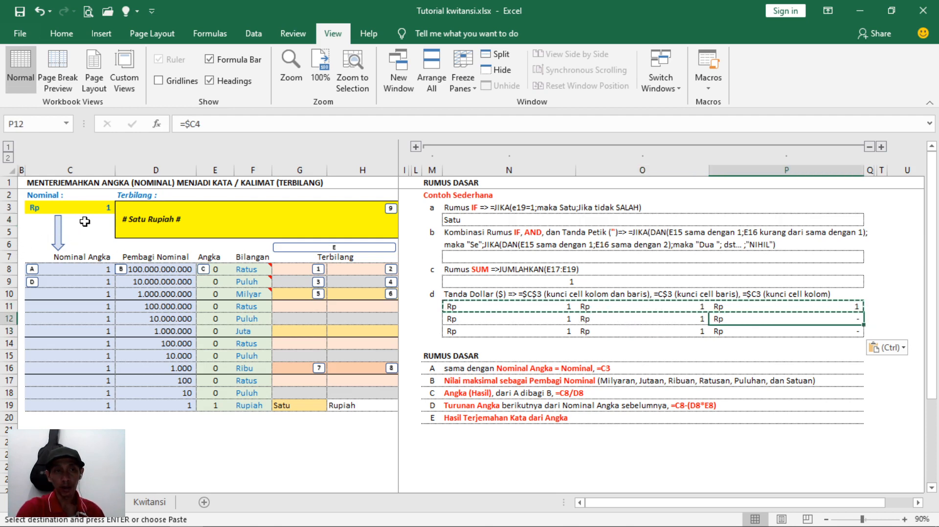
{"action": "left_click", "coordinate": [759, 328]}
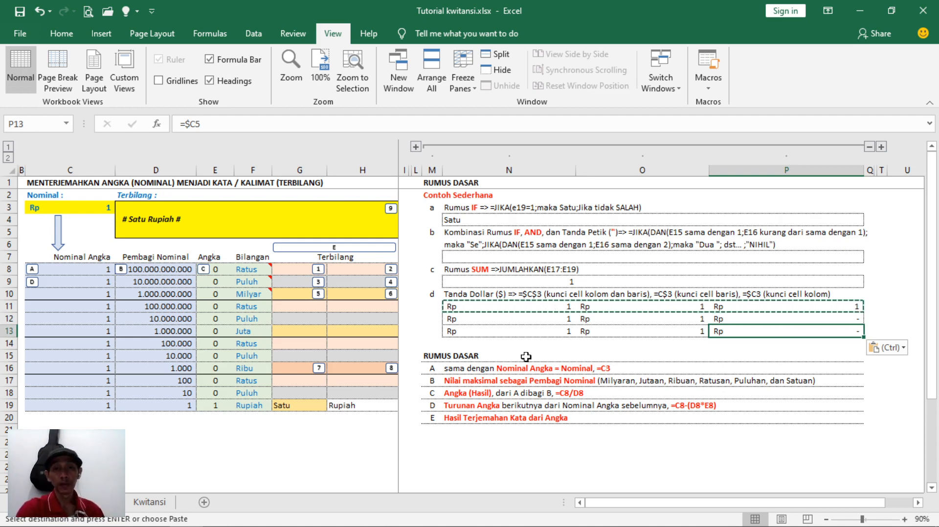
- Examine Rumus Dasar notes A, B and C against the Nominal Angka, Pembagi Nominal and Angka cells in row 8
{"action": "left_click", "coordinate": [428, 356]}
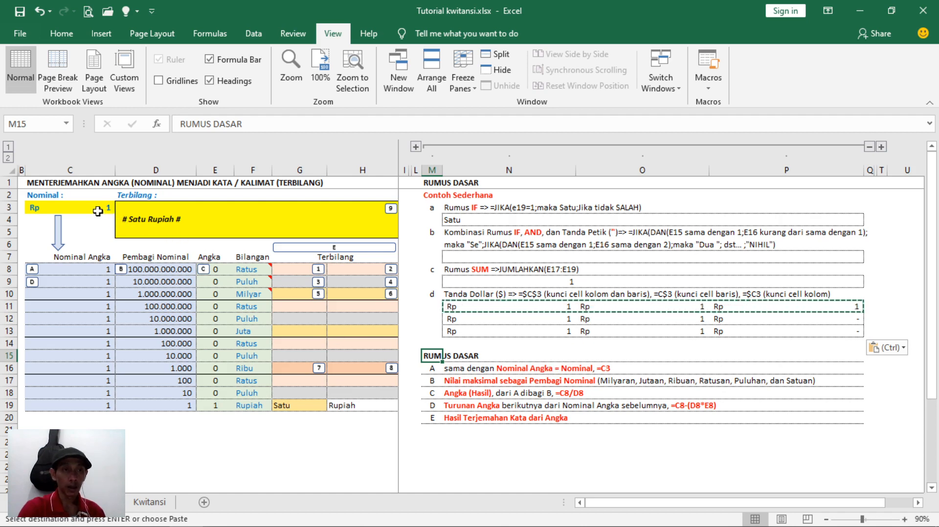
{"action": "left_click", "coordinate": [86, 269]}
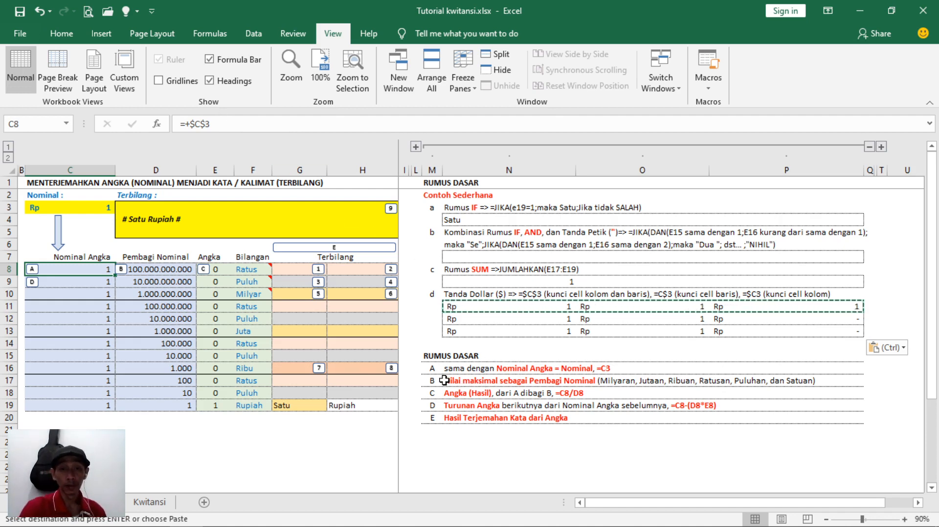
{"action": "left_click", "coordinate": [122, 269]}
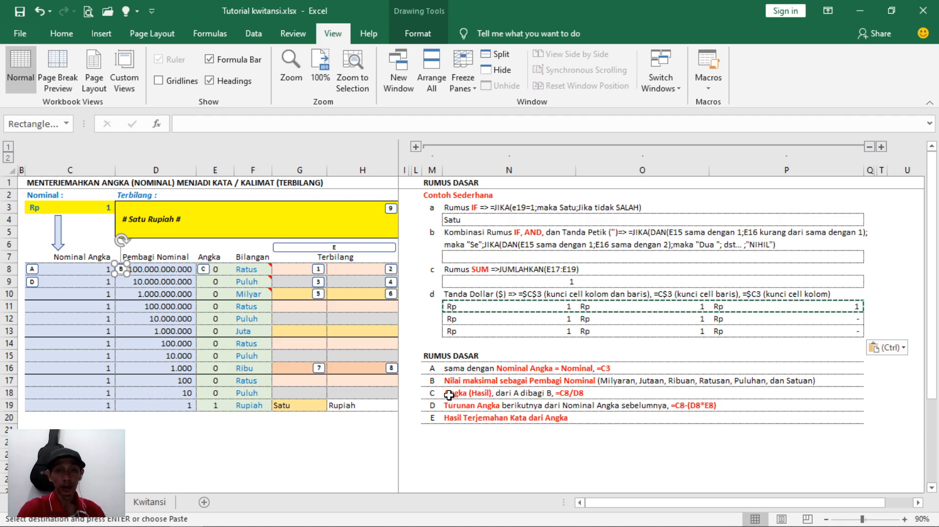
{"action": "left_click", "coordinate": [202, 270]}
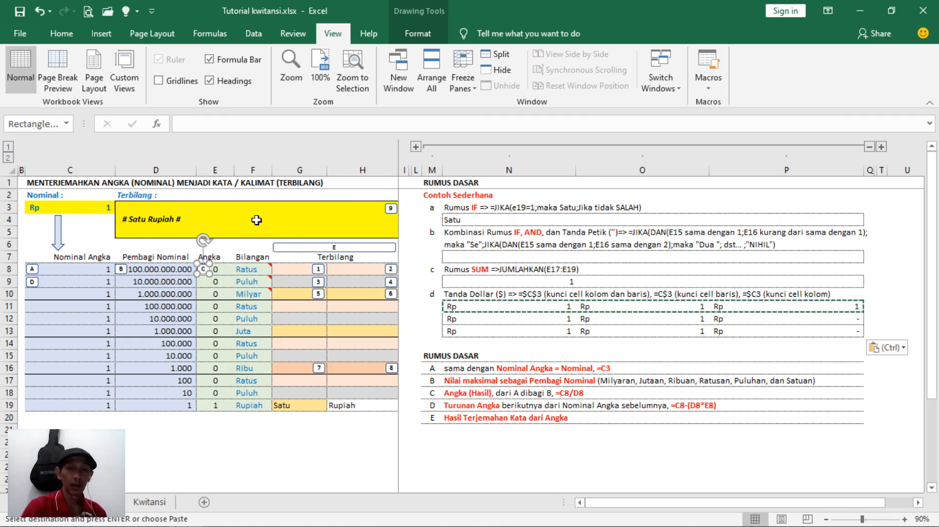
{"action": "left_click", "coordinate": [224, 269]}
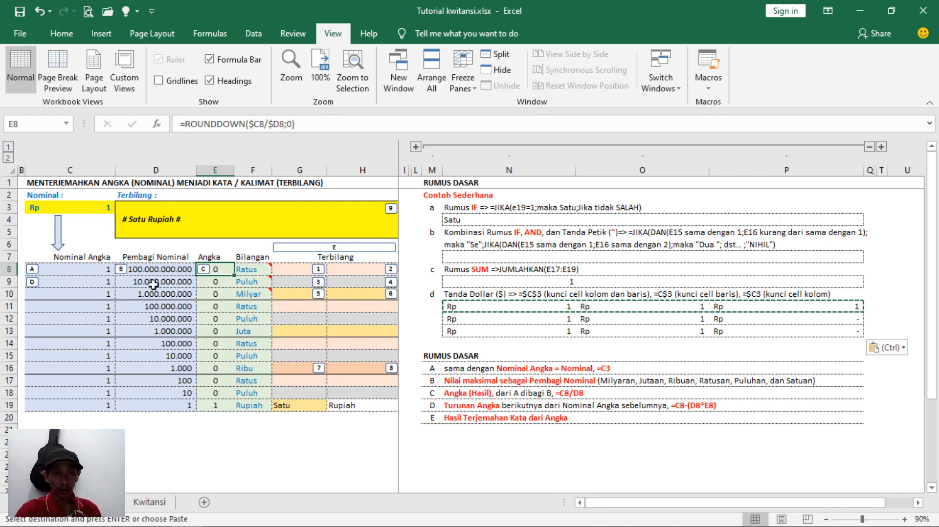
- Examine note D on Turunan Angka against the Nominal Angka formulas in C8, C9 and down through C19
{"action": "left_click", "coordinate": [32, 282]}
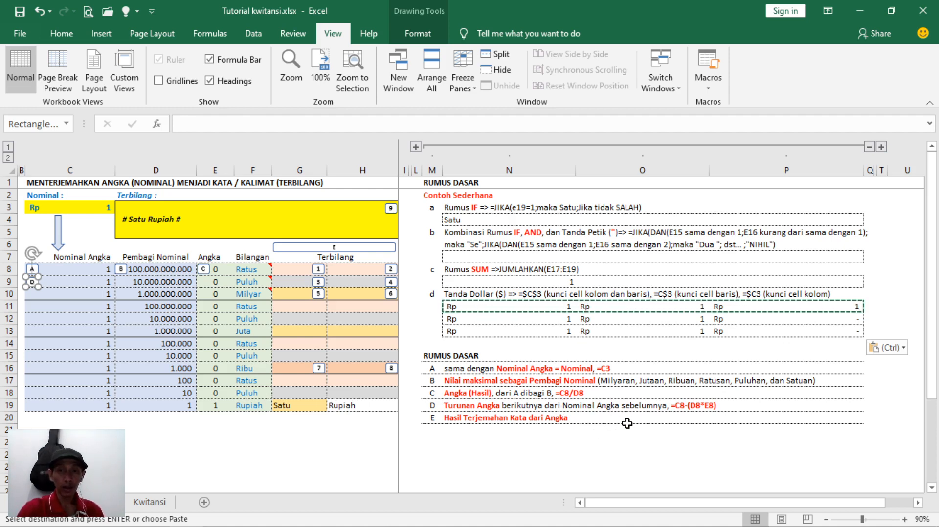
{"action": "left_click", "coordinate": [75, 269]}
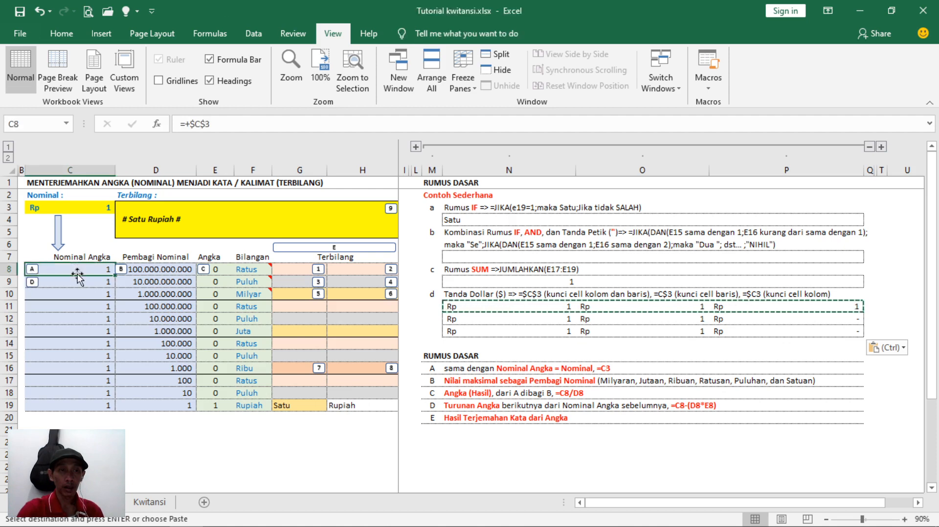
{"action": "left_click", "coordinate": [77, 282]}
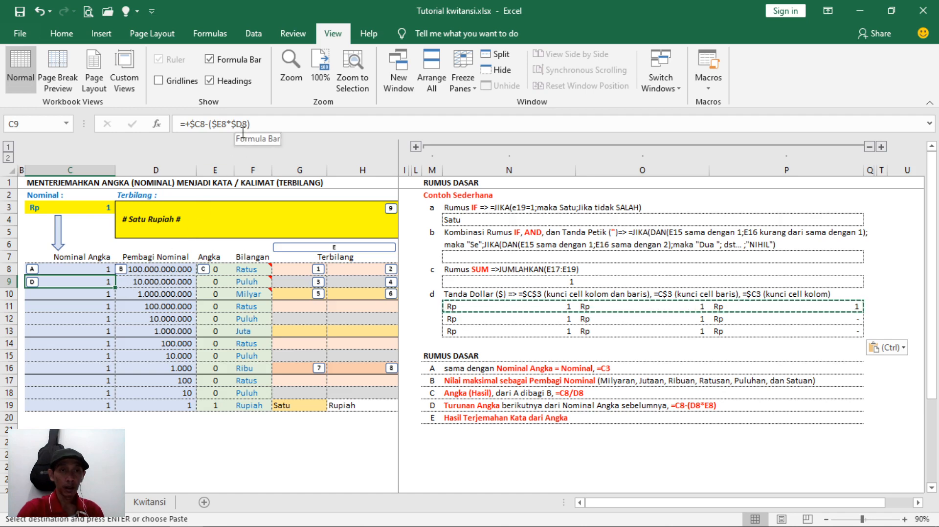
{"action": "left_click", "coordinate": [290, 124]}
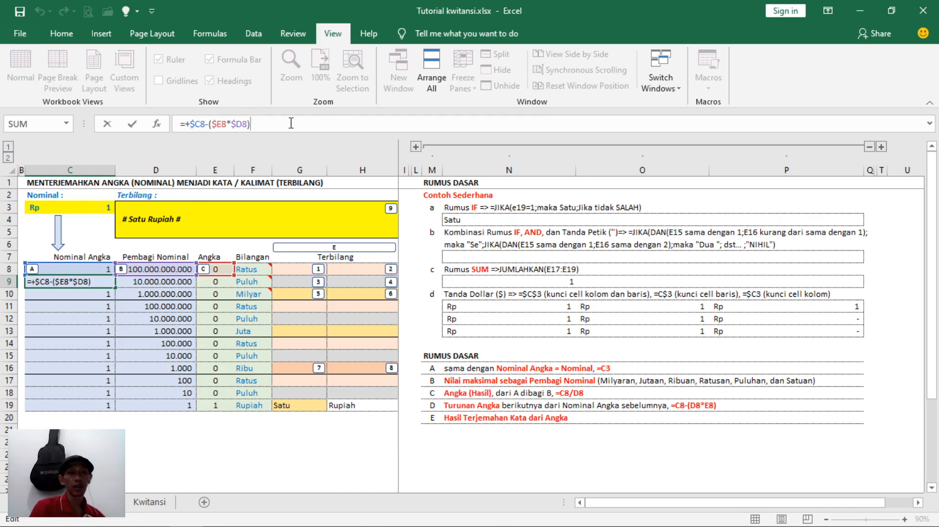
{"action": "key", "text": "Return"}
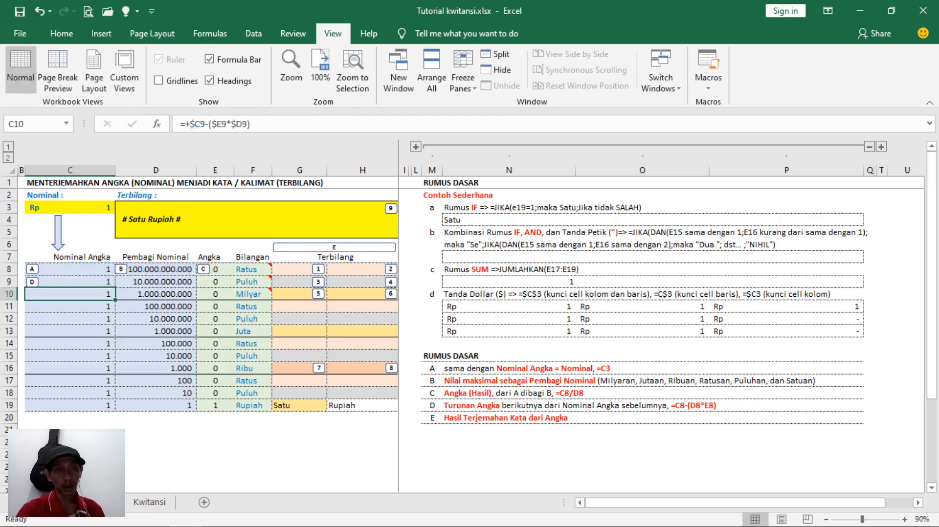
{"action": "left_click", "coordinate": [102, 273]}
{"action": "left_click", "coordinate": [100, 282]}
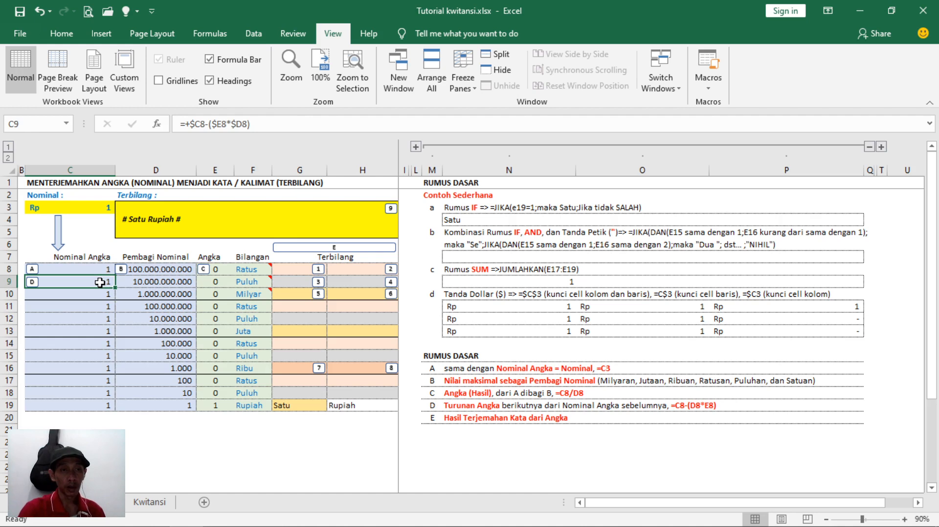
{"action": "left_click_drag", "start_coordinate": [100, 282], "coordinate": [101, 402]}
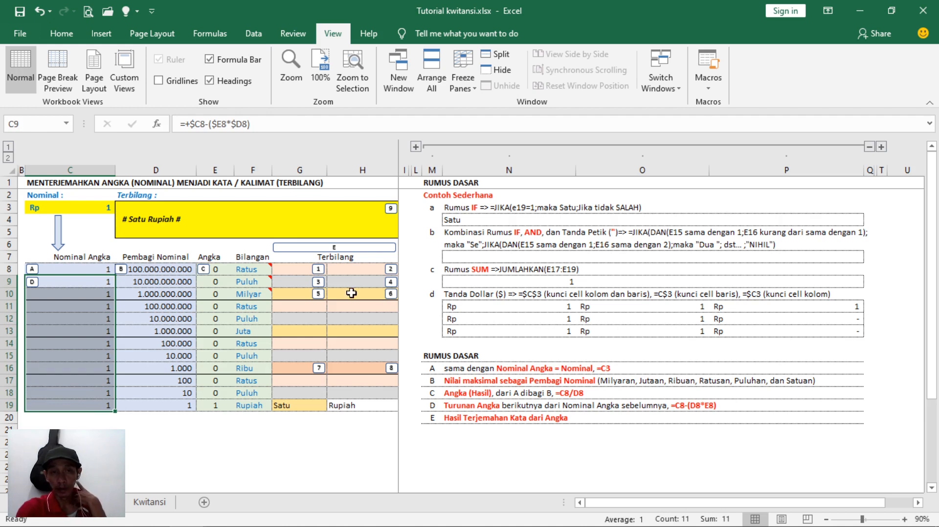
- Examine the Angka formulas in E8:E19 and the Terbilang columns marked E against the Rumus Dasar notes
{"action": "left_click", "coordinate": [224, 270]}
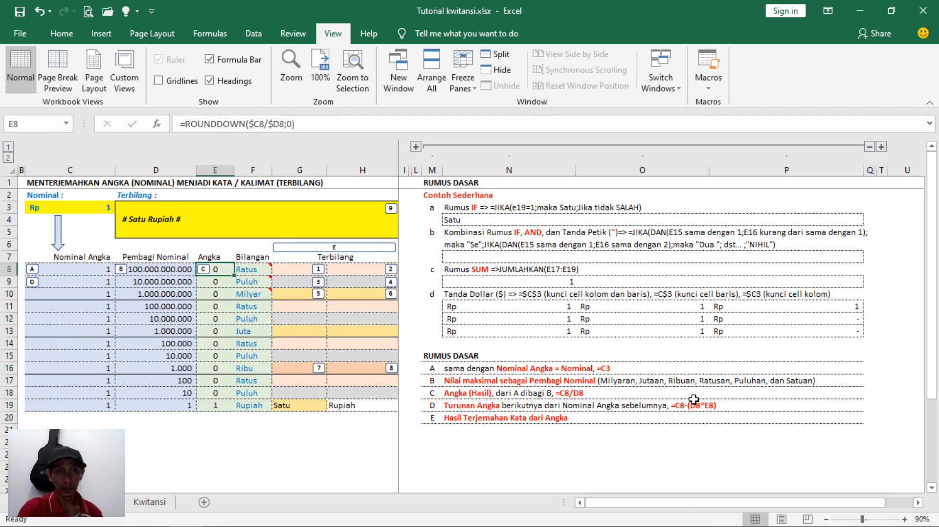
{"action": "left_click", "coordinate": [627, 357]}
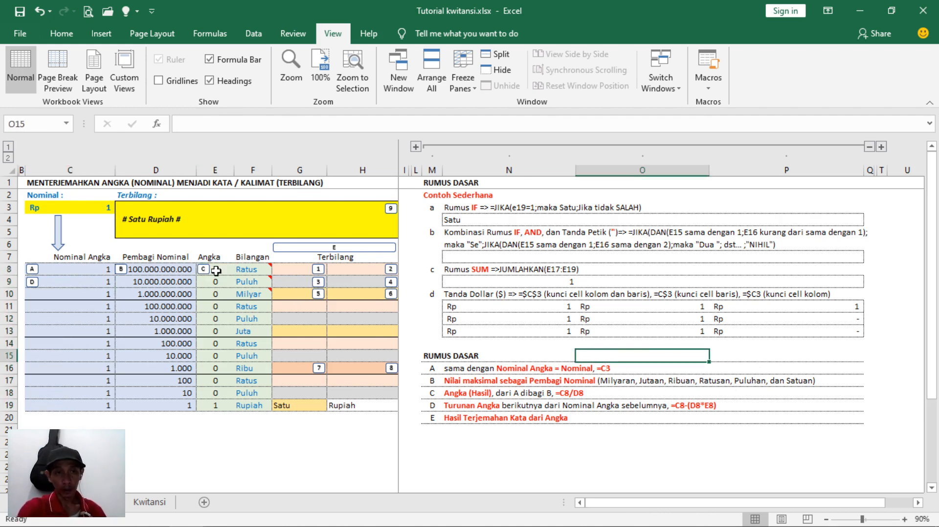
{"action": "left_click_drag", "start_coordinate": [216, 271], "coordinate": [216, 405]}
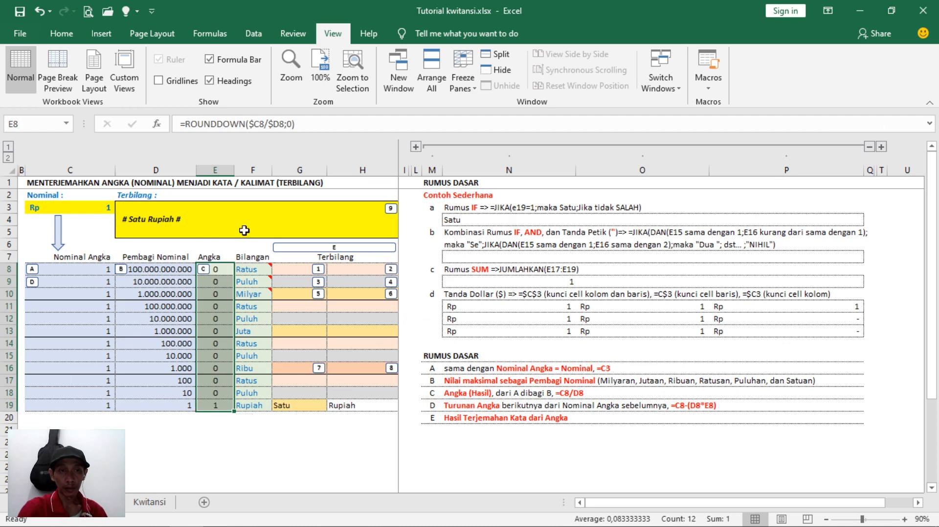
{"action": "left_click", "coordinate": [315, 247]}
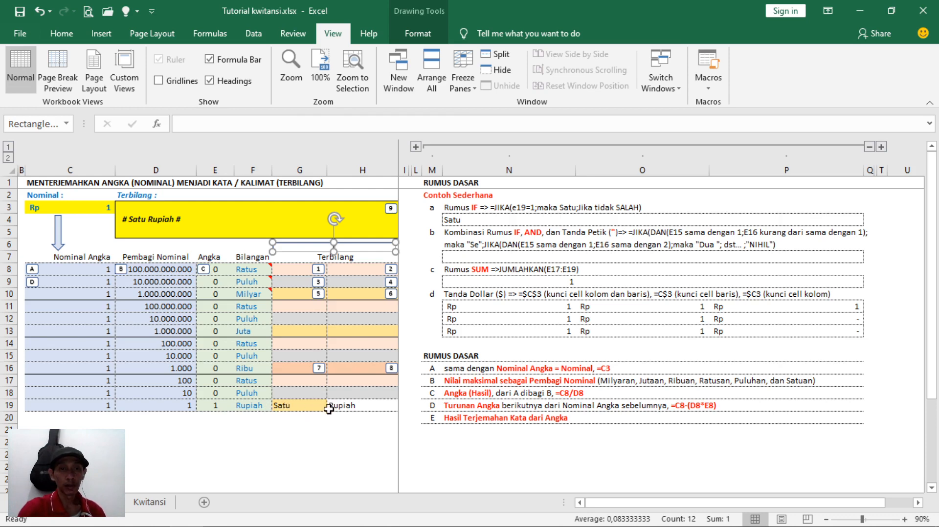
{"action": "left_click", "coordinate": [543, 380]}
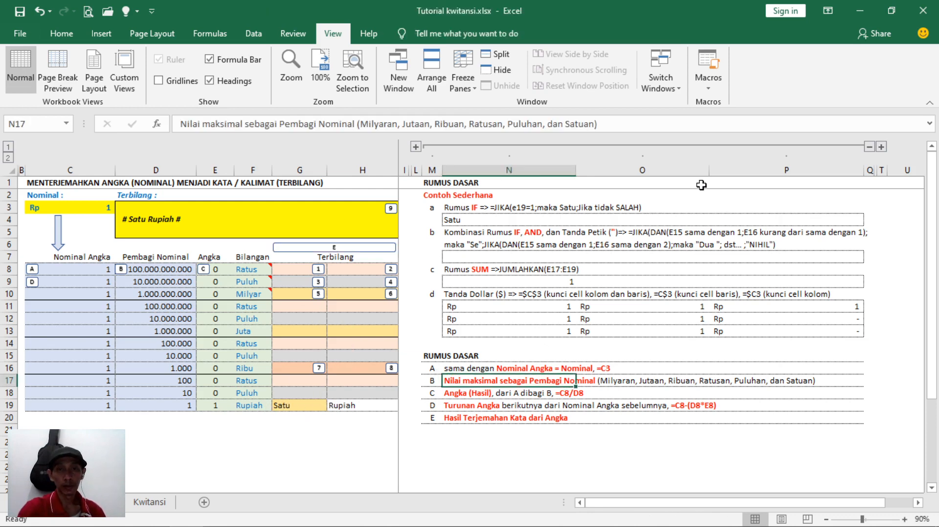
- Collapse the grouped Rumus Dasar columns and set the Nominal in C3 to 12500
{"action": "left_click", "coordinate": [870, 147]}
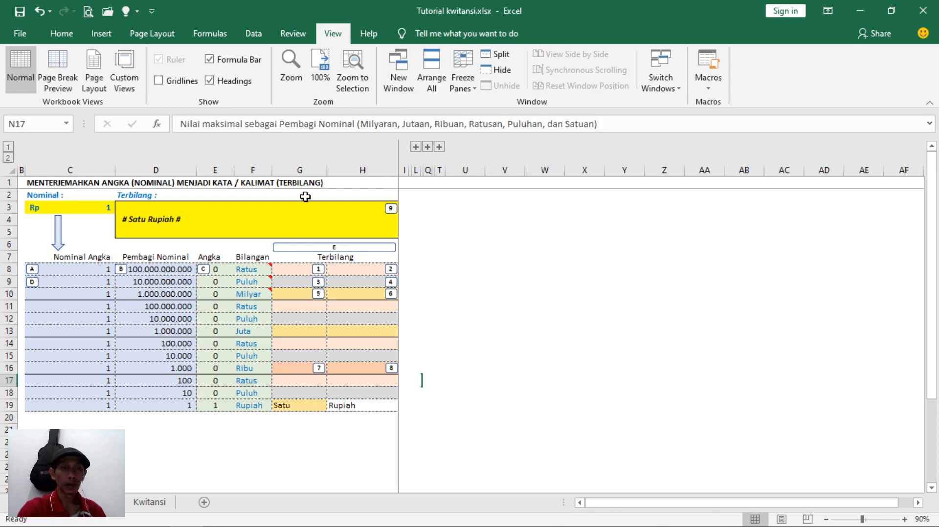
{"action": "left_click", "coordinate": [96, 210]}
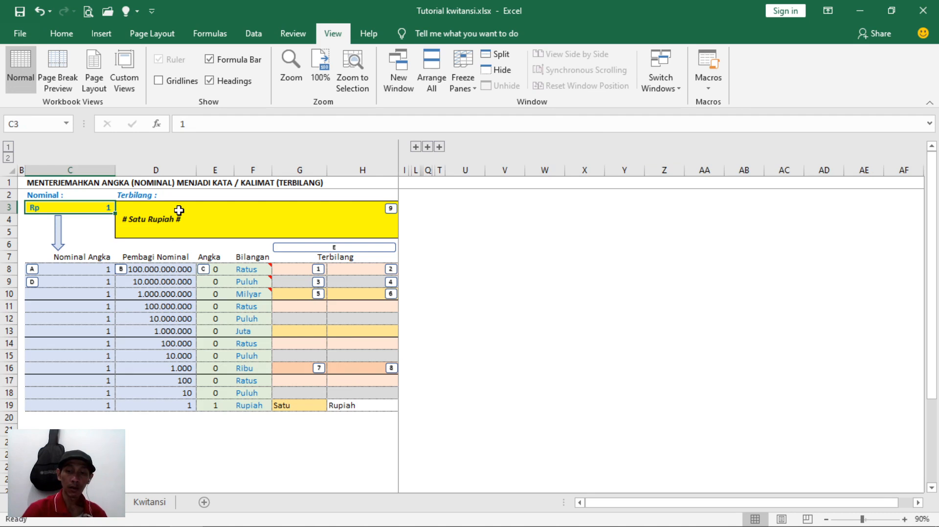
{"action": "type", "text": "12500"}
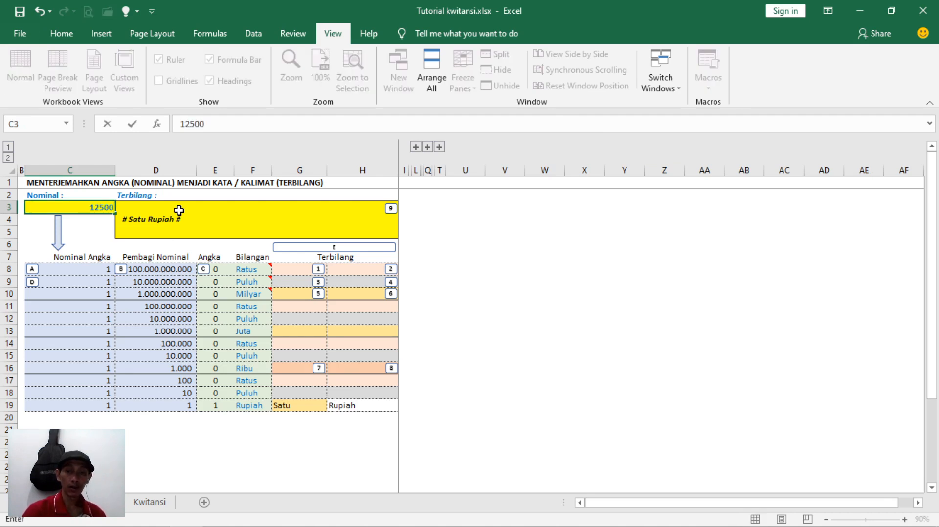
{"action": "key", "text": "Return"}
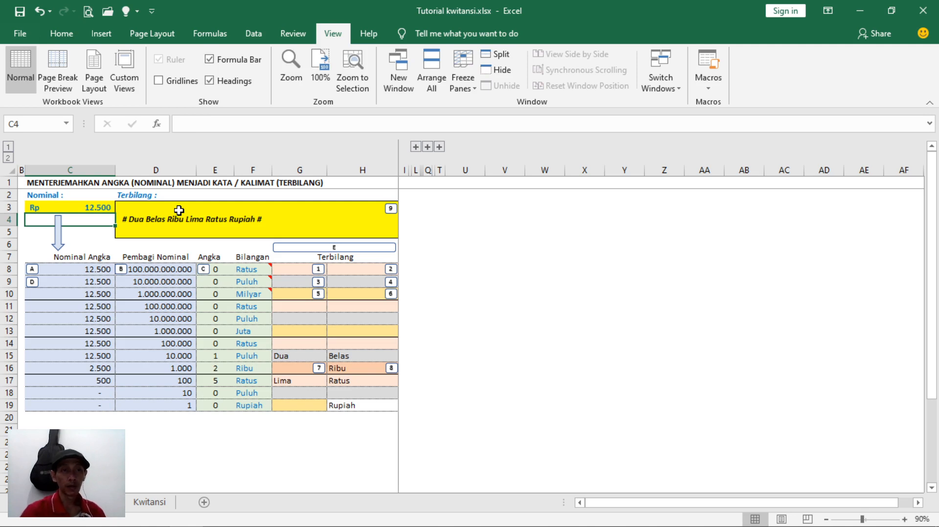
- Set the Nominal in C3 to 7500 to test the Terbilang wording
{"action": "left_click", "coordinate": [91, 206]}
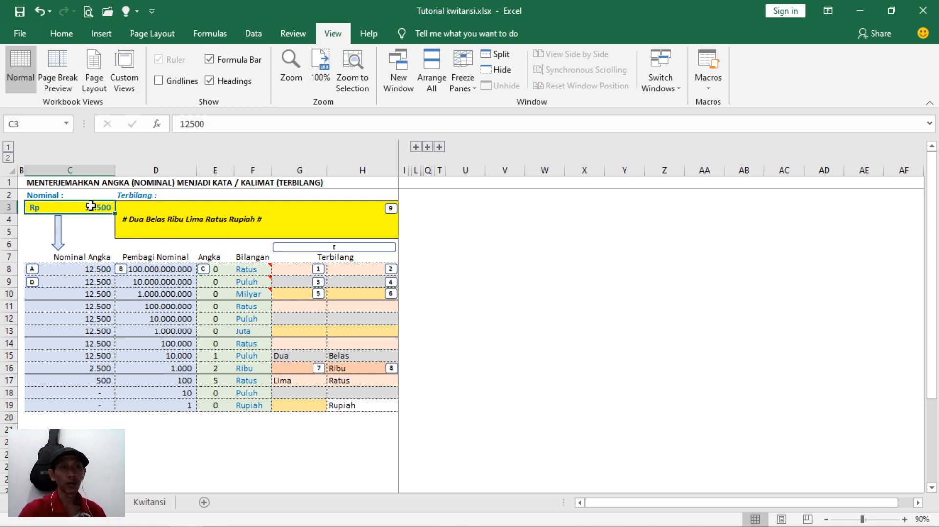
{"action": "type", "text": "7500"}
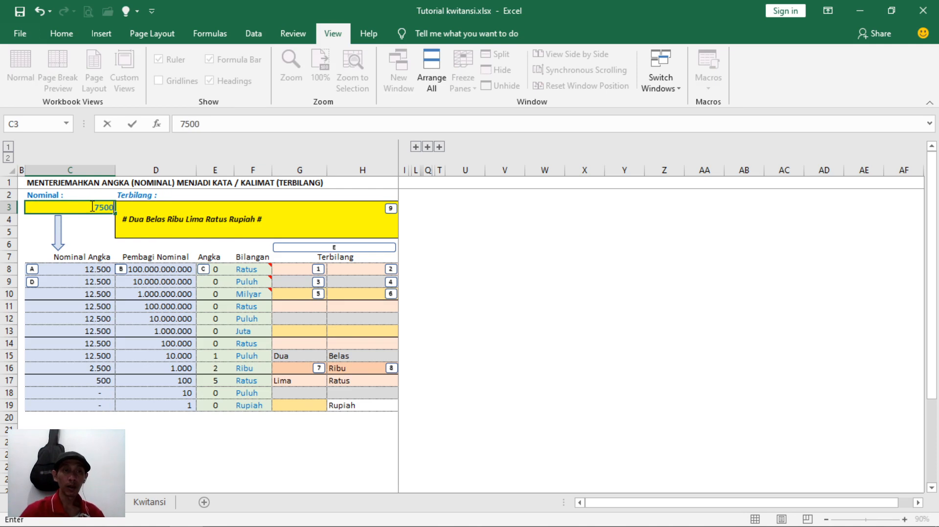
{"action": "key", "text": "Return"}
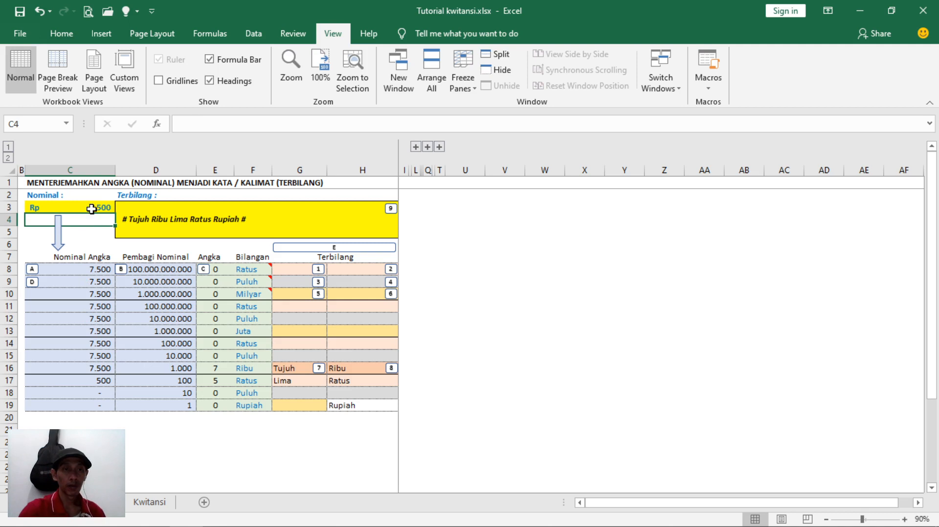
- Set the Nominal in C3 to 8000000 to test the wording for millions
{"action": "left_click", "coordinate": [91, 206]}
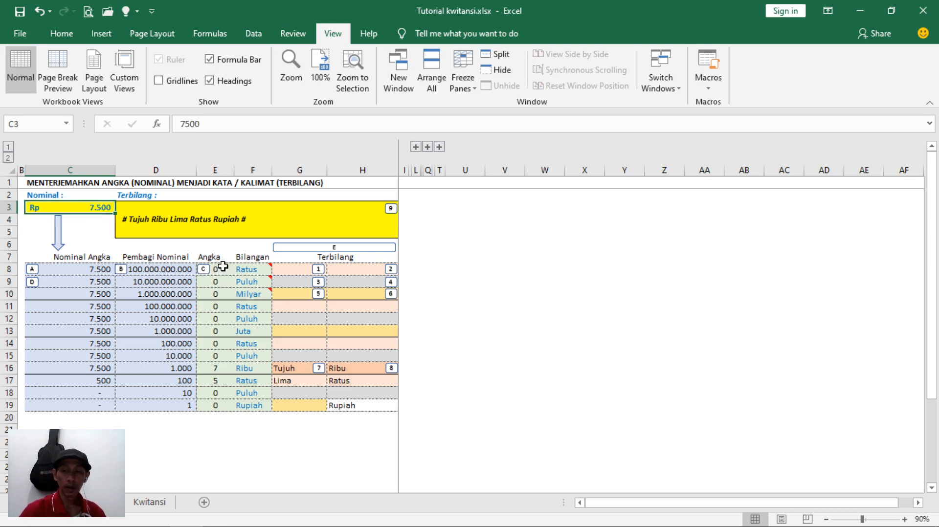
{"action": "type", "text": "8."}
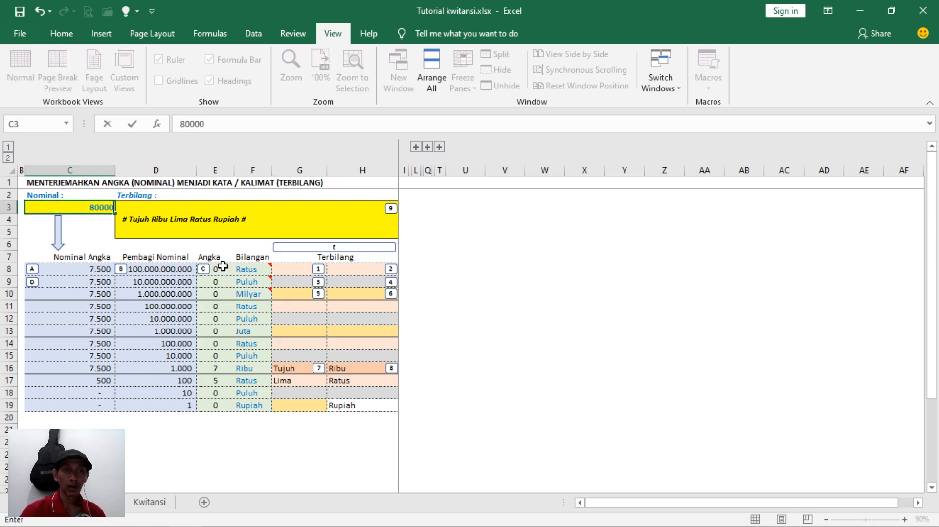
{"action": "type", "text": "000.000"}
{"action": "key", "text": "Return"}
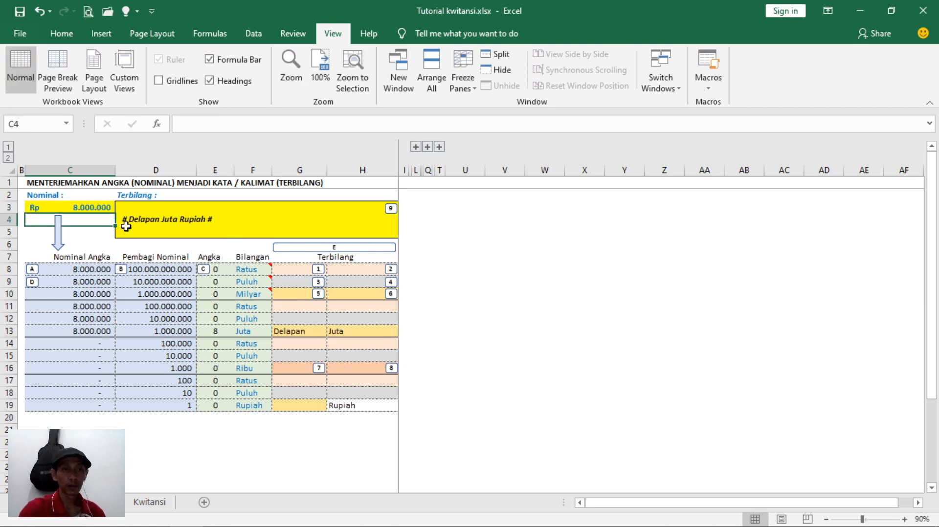
{"action": "left_click", "coordinate": [62, 207]}
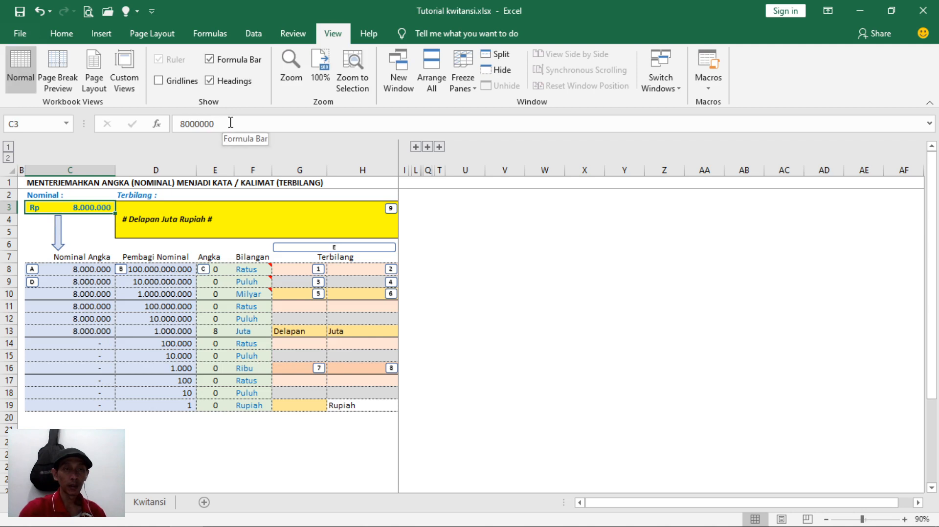
{"action": "left_click_drag", "start_coordinate": [219, 124], "coordinate": [135, 111]}
{"action": "type", "text": "1"}
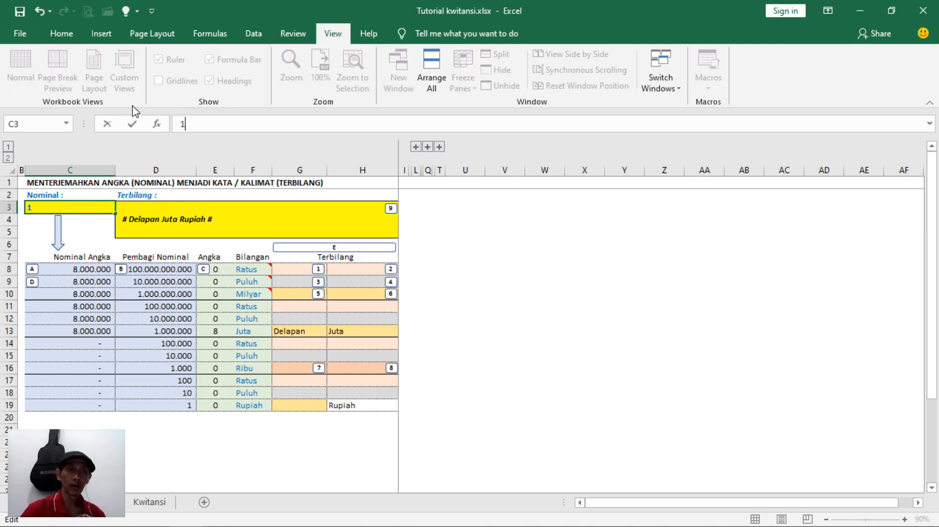
{"action": "type", "text": "11111111"}
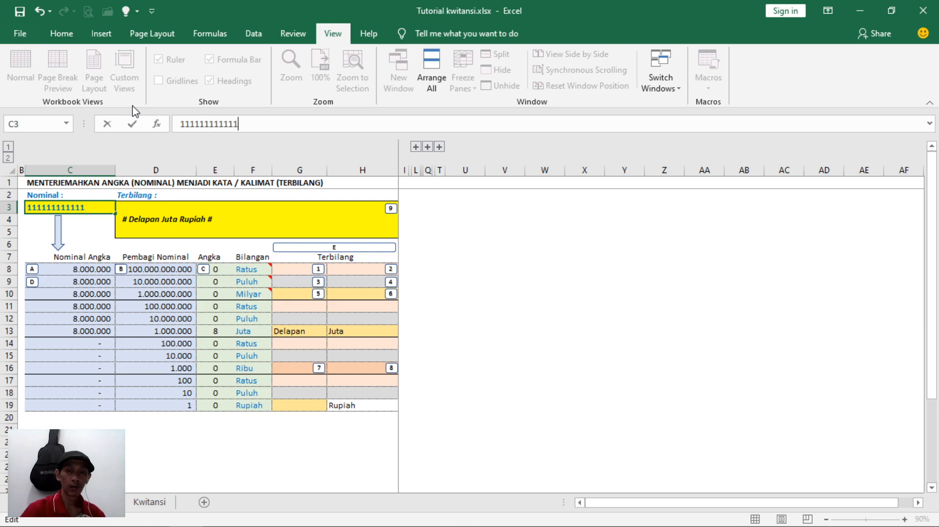
{"action": "key", "text": "Return"}
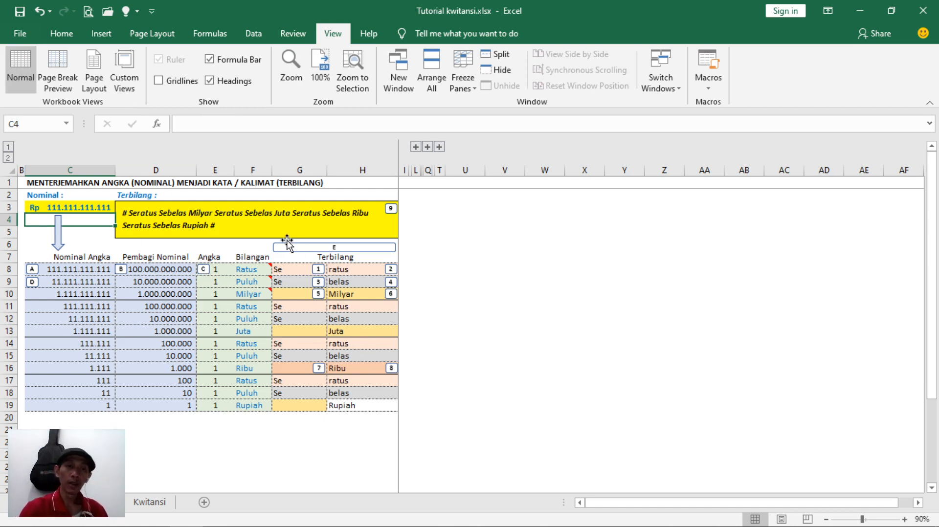
{"action": "left_click", "coordinate": [202, 192]}
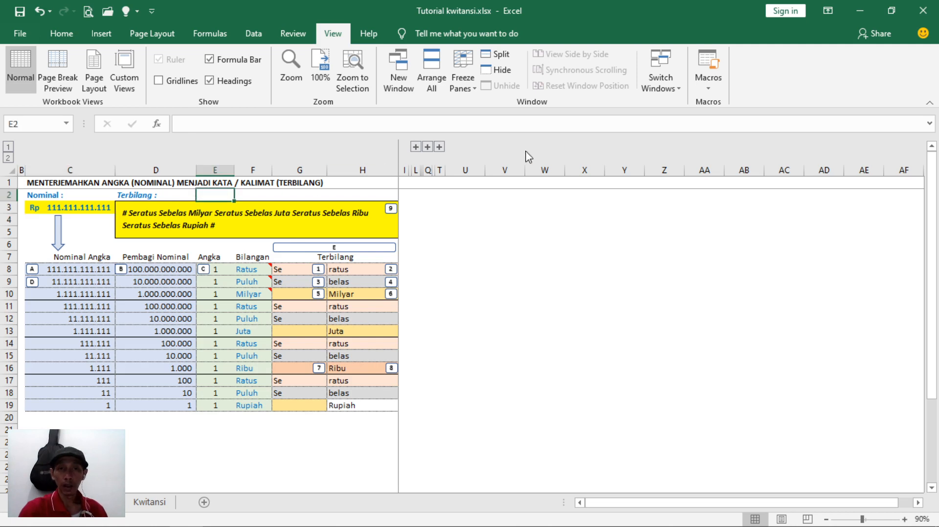
- Expand the grouped columns holding the Penerapan Tampilan Rumus [E] formulas, and switch to the Kwitansi sheet
{"action": "left_click", "coordinate": [440, 147]}
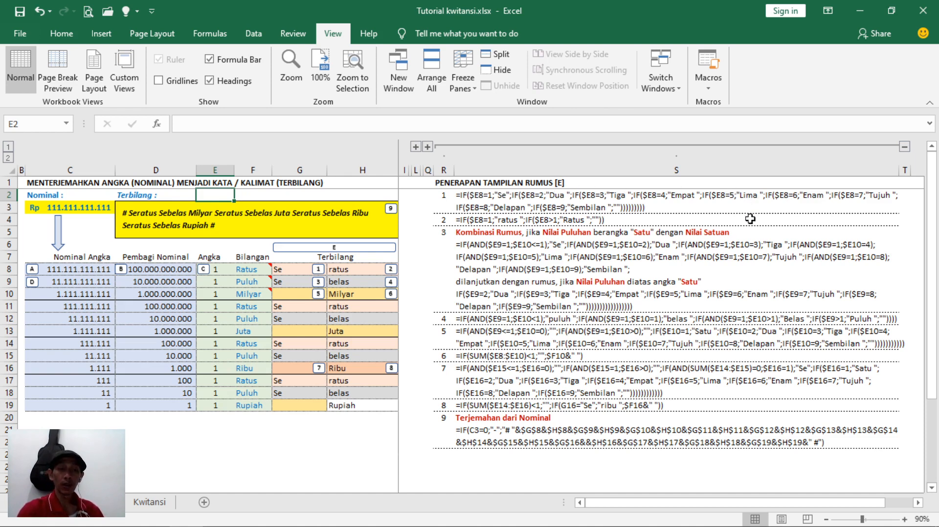
{"action": "left_click", "coordinate": [152, 502]}
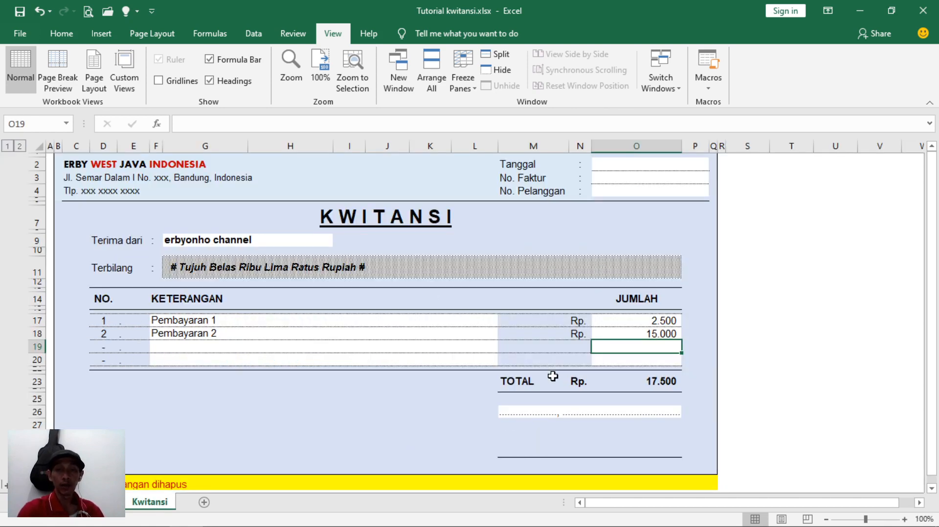